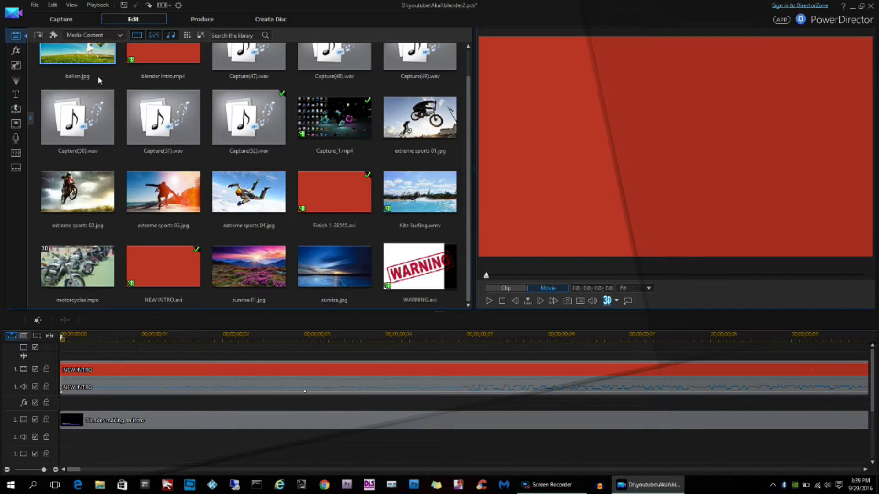
Preview the motorcycles and extreme sports 04 images in the media library and look over the available clips.
left_click(75, 281)
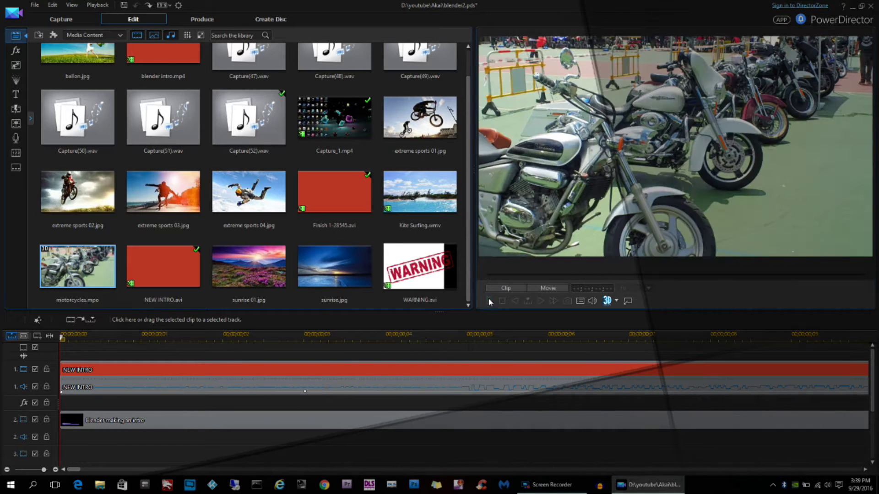
left_click(248, 192)
scroll(272, 187, "up", 1)
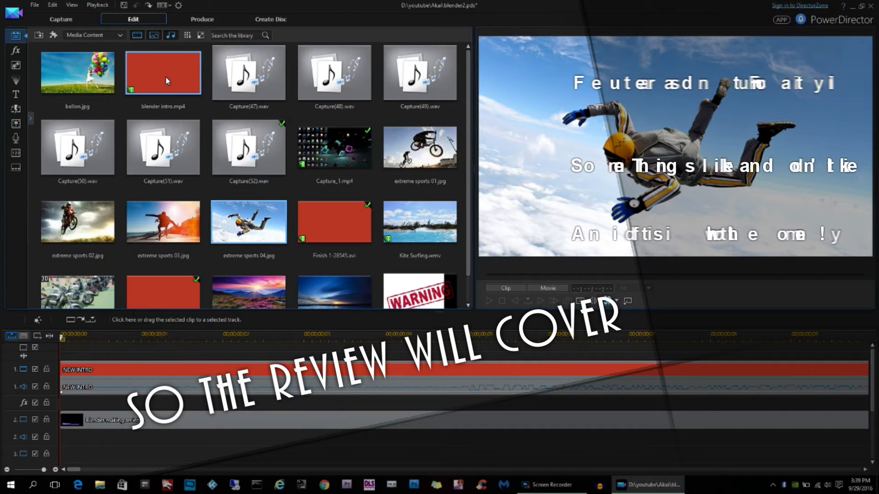
scroll(336, 259, "down", 1)
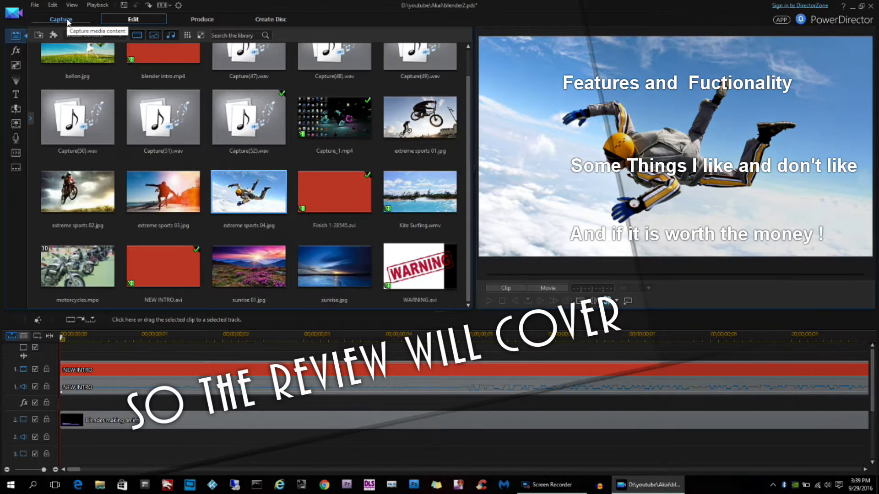
Apply the 3D Bubble effect to the NEW INTRO clip on track 1 and play back the movie.
left_click(17, 51)
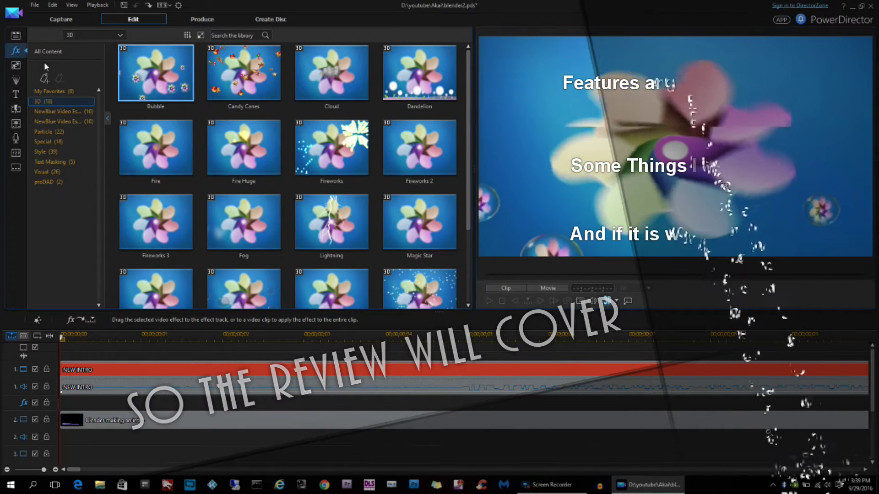
mouse_move(163, 83)
left_mouse_down()
mouse_move(167, 76)
mouse_move(137, 371)
left_mouse_up()
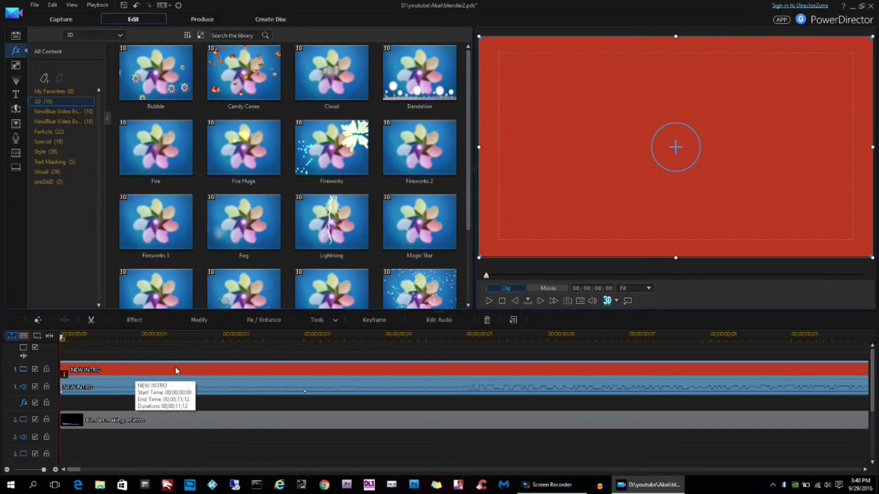
left_click(489, 301)
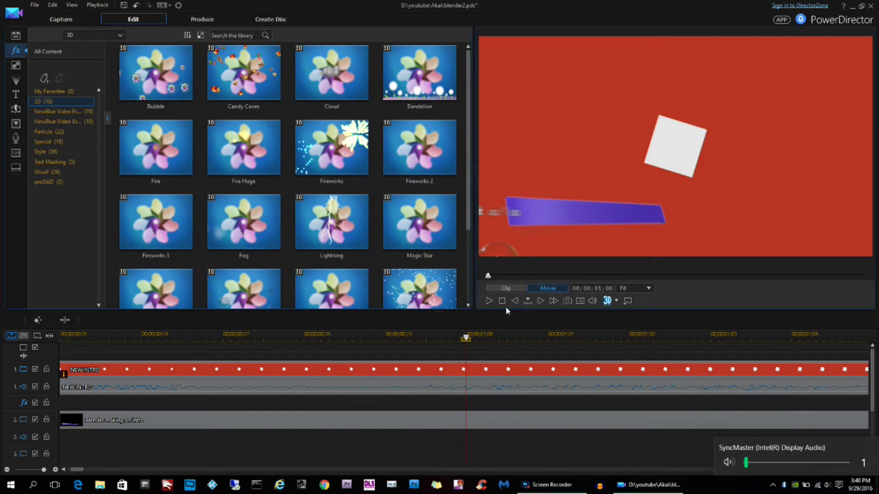
left_click(488, 302)
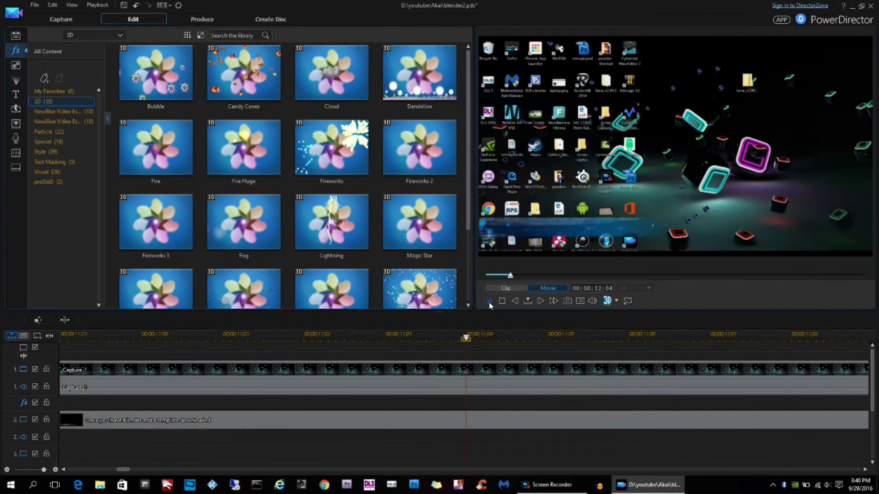
Preview the Candy Canes, Cloud and Lightning effects in the 3D effects category.
left_click(242, 71)
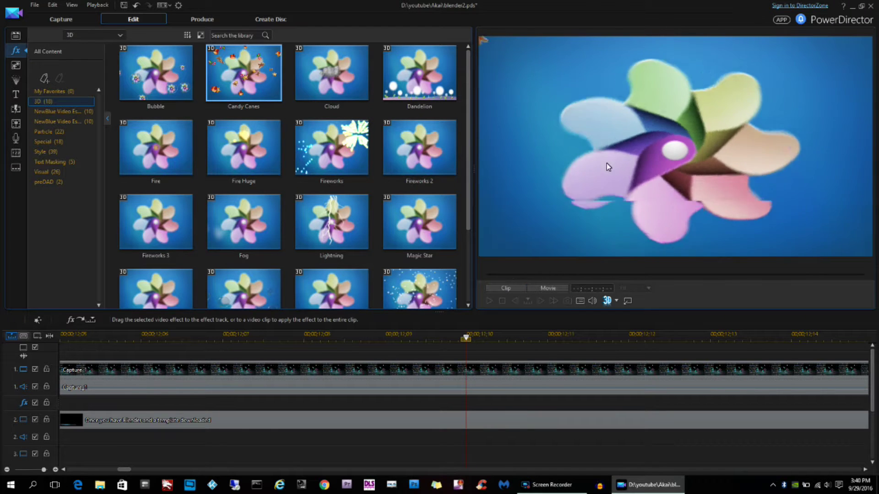
left_click(338, 81)
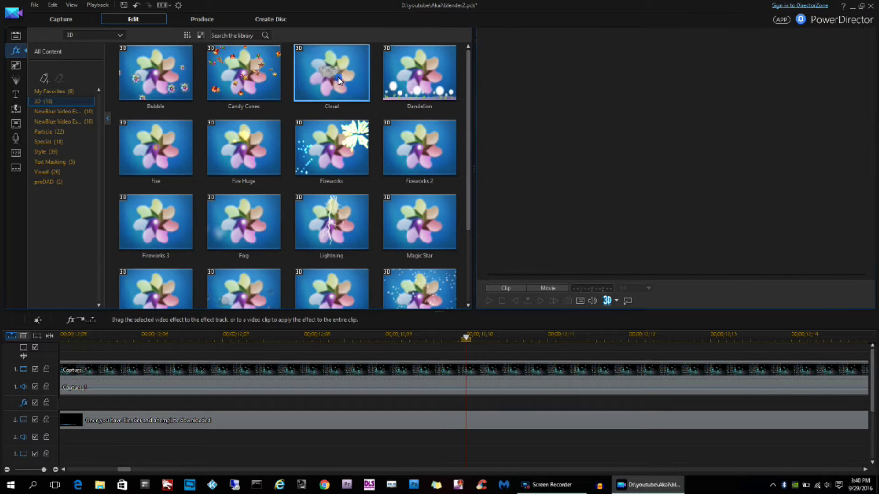
left_click(331, 216)
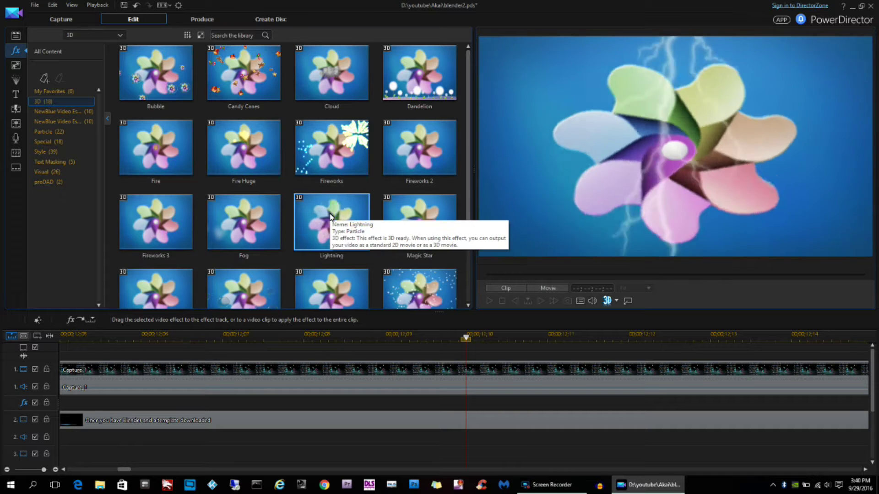
Return to the start of the timeline, apply the Fire Huge effect to the NEW INTRO clip and play it back.
left_click(74, 469)
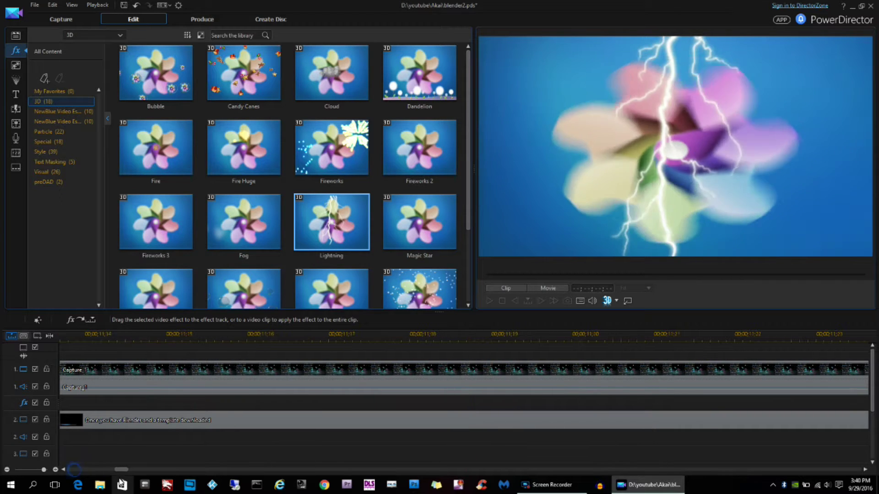
left_click_drag(121, 469, 97, 467)
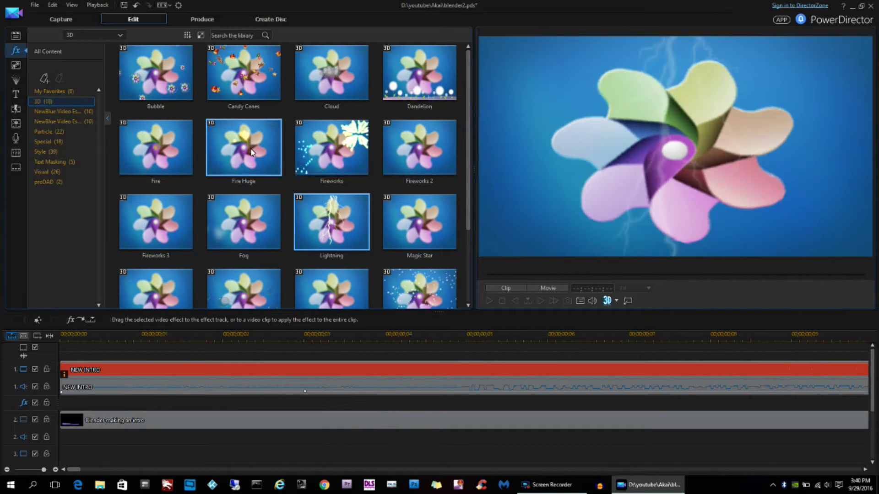
left_click_drag(252, 151, 103, 372)
left_click(488, 301)
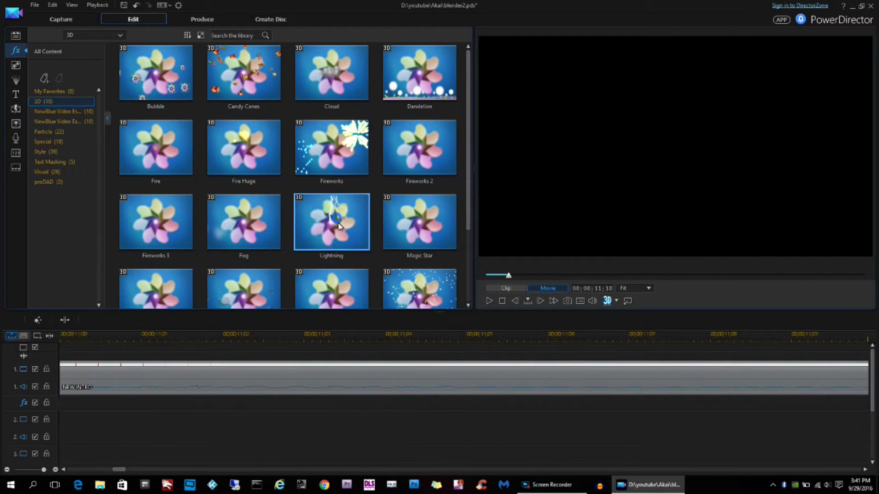
Add the Lightning effect to the NEW INTRO clip and play back the intro from the start of the timeline.
left_click_drag(85, 375, 85, 375)
left_click(489, 300)
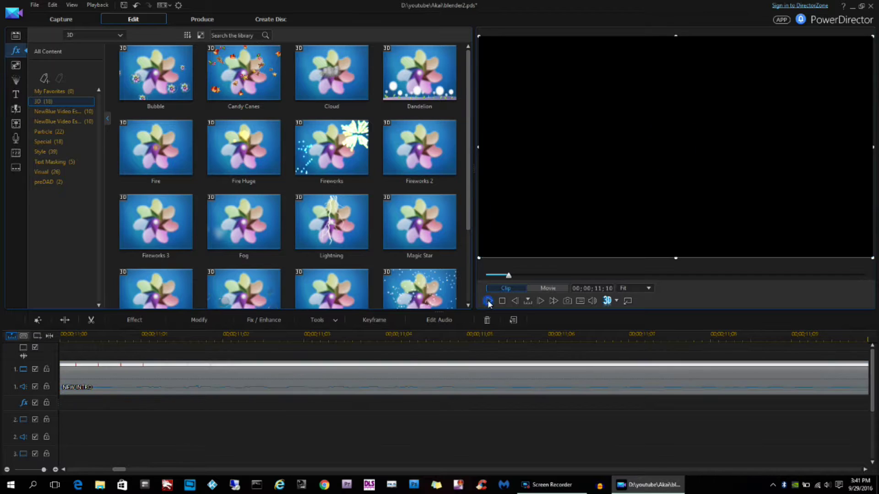
left_click(489, 300)
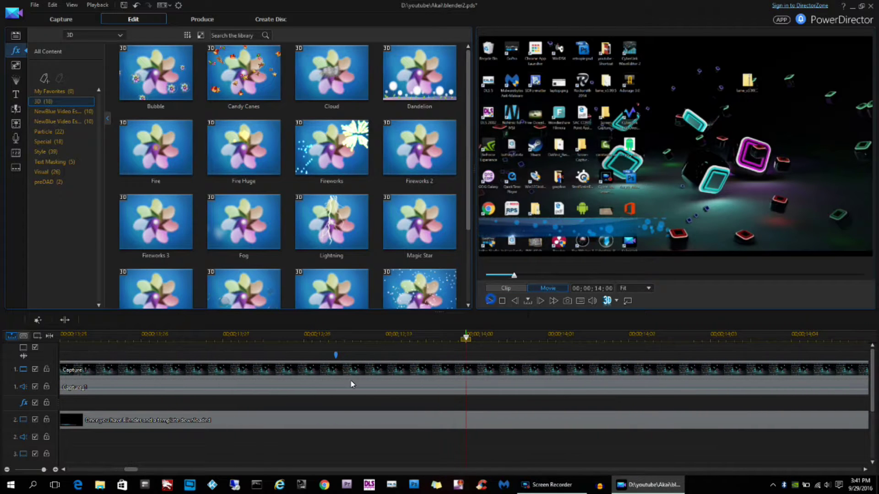
left_click_drag(132, 469, 24, 455)
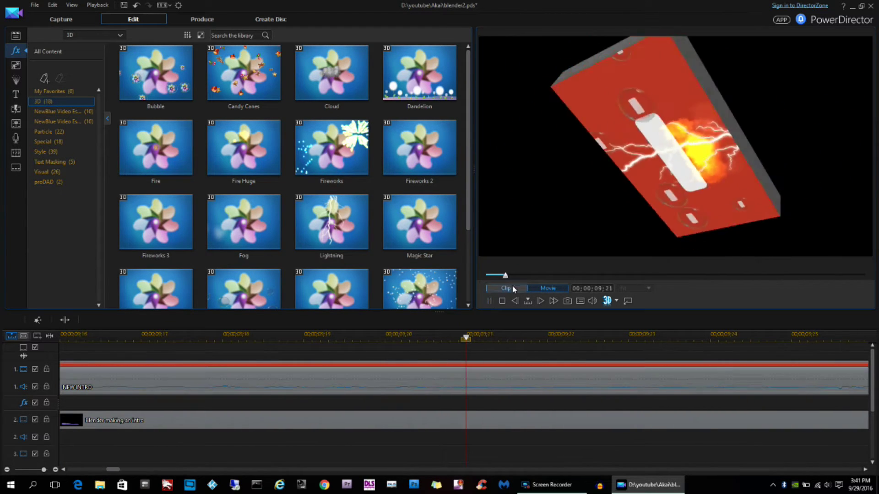
left_click(490, 300)
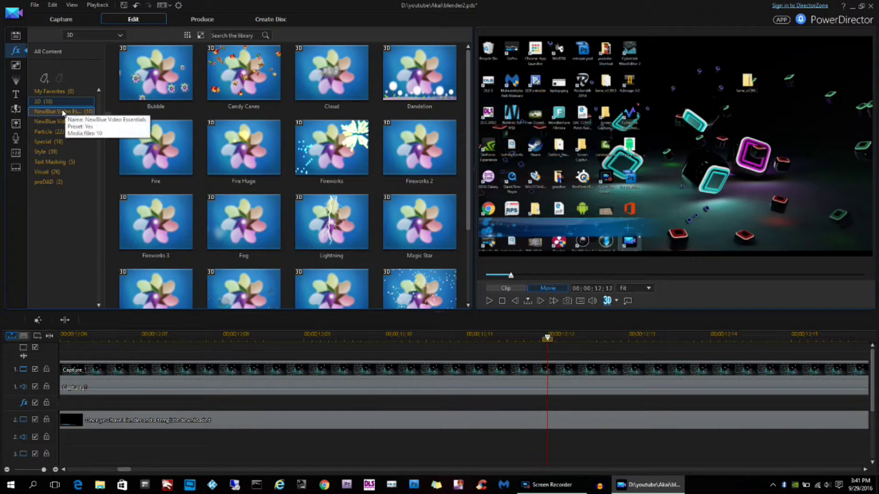
Browse the effects in both NewBlue Video Essentials categories and in the Particle and Special categories.
left_click(44, 111)
left_click(52, 121)
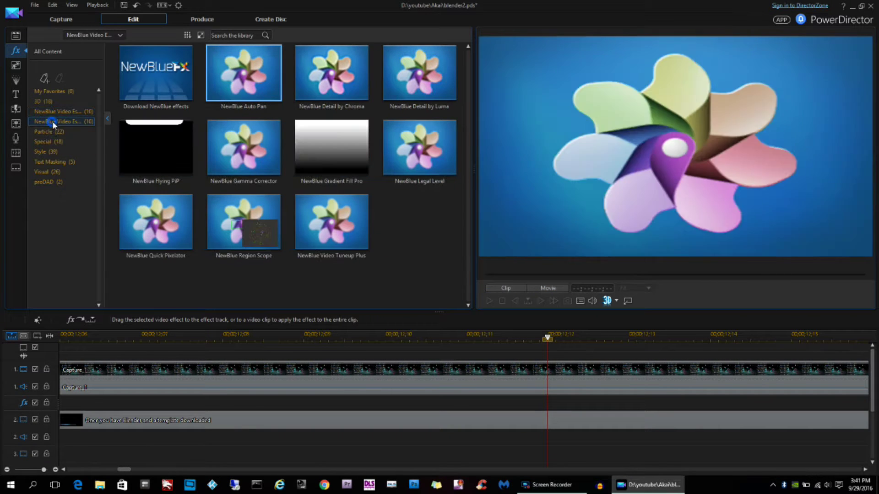
left_click(52, 133)
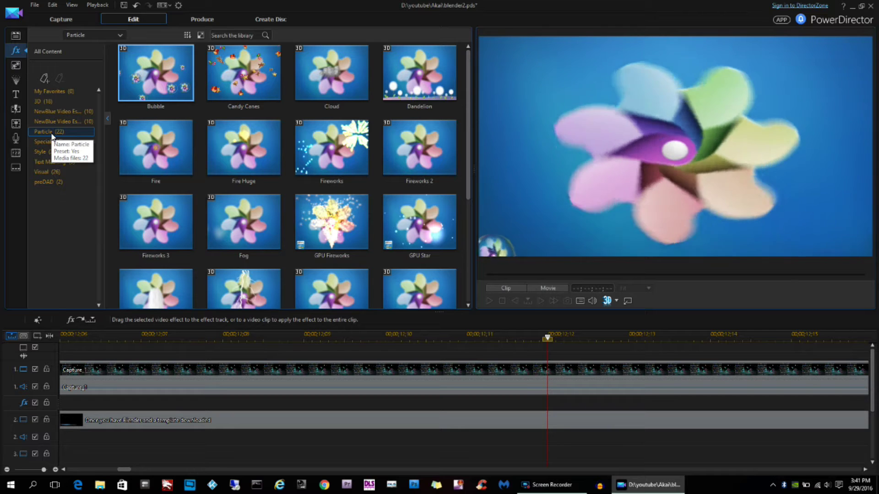
left_click(48, 142)
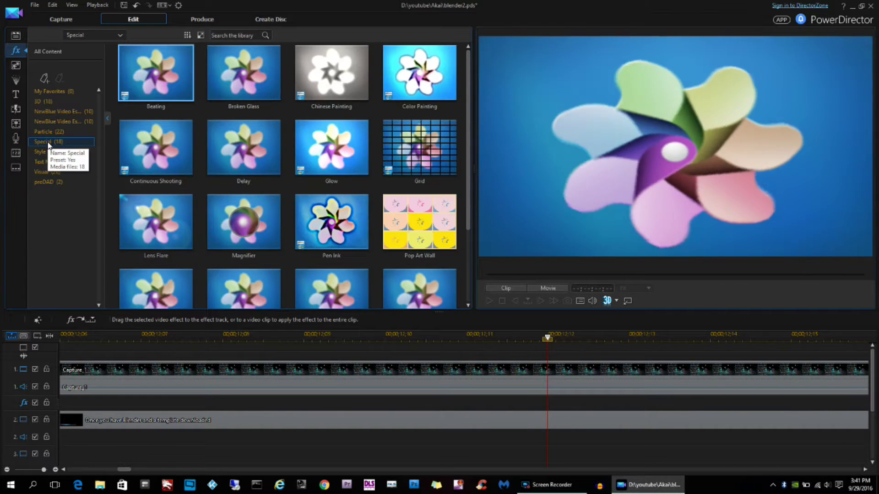
scroll(468, 104, "down", 3)
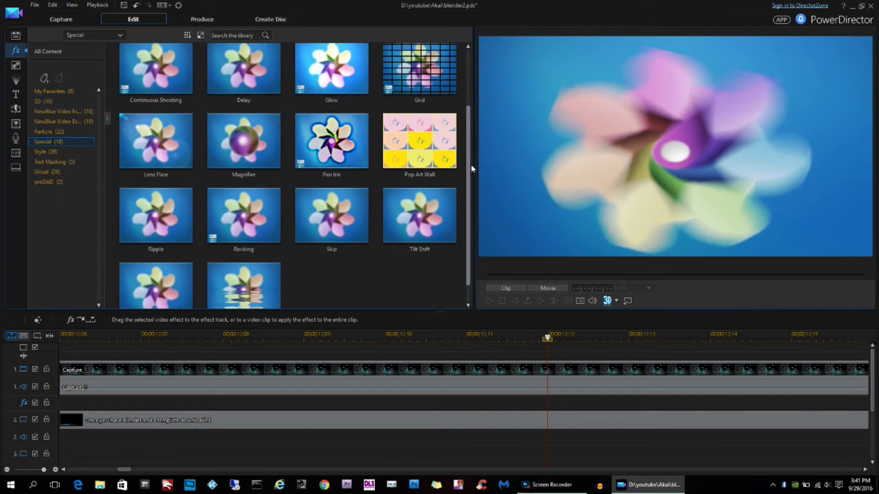
Return to the start of the timeline and undo all the effects applied to the NEW INTRO clip.
left_click_drag(127, 469, 69, 468)
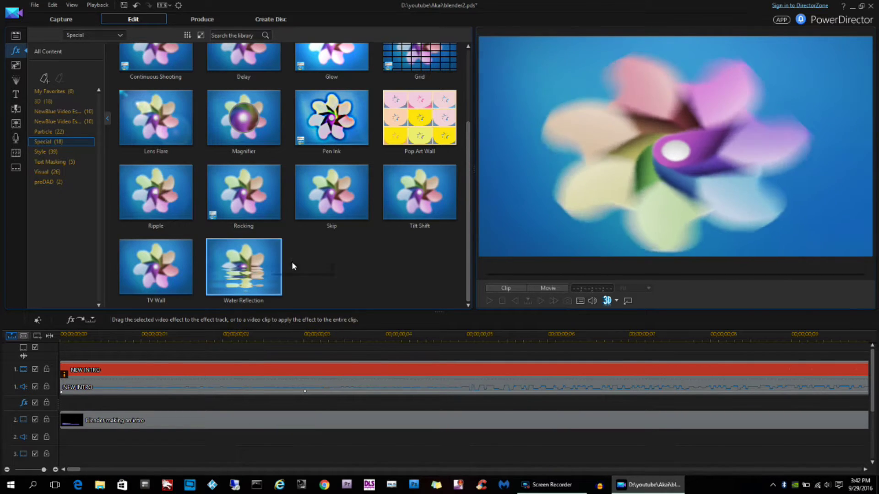
left_click(136, 5)
left_click(136, 5)
left_click(136, 6)
left_click(136, 5)
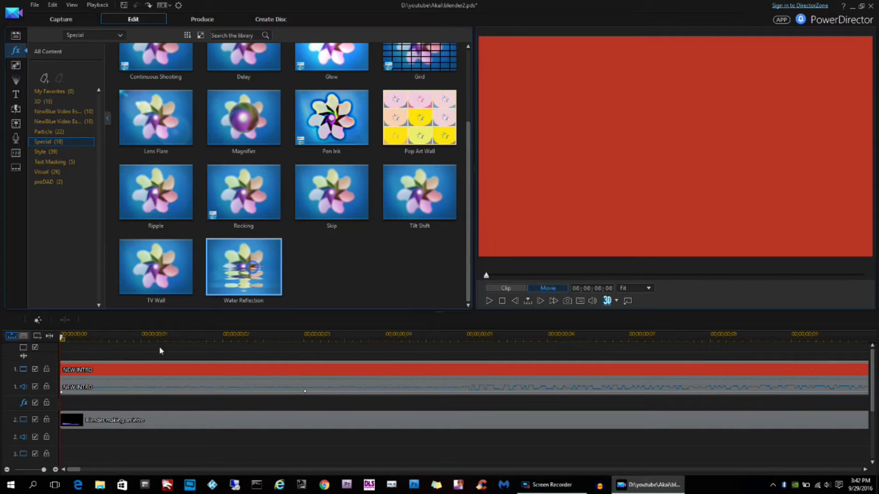
Try the Water Reflection effect on the NEW INTRO clip, undoing it after playback.
left_click(162, 370)
left_click(488, 301)
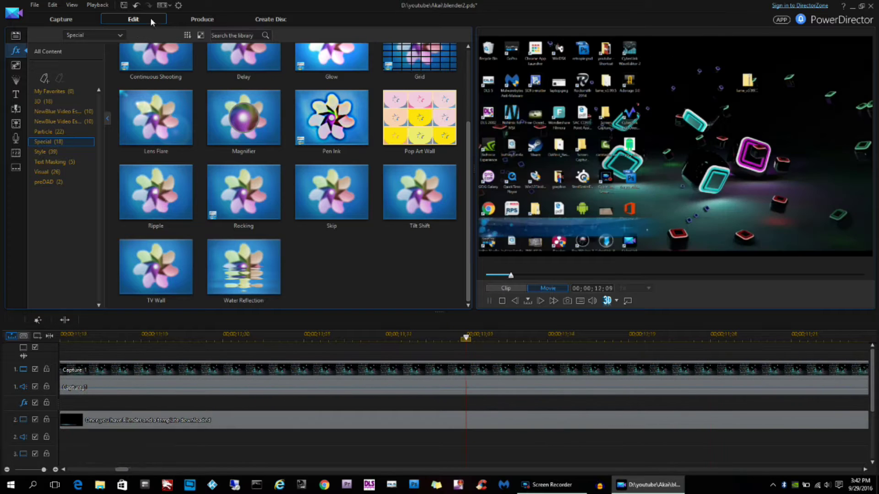
left_click(136, 5)
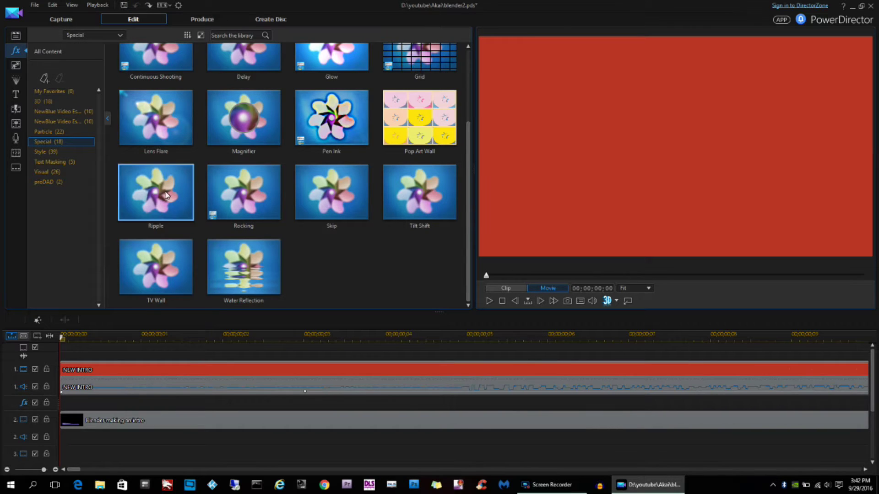
Try crossfading the Audio Level Meter animated PiP object into the start of track 1, undoing it after playback.
left_click(17, 66)
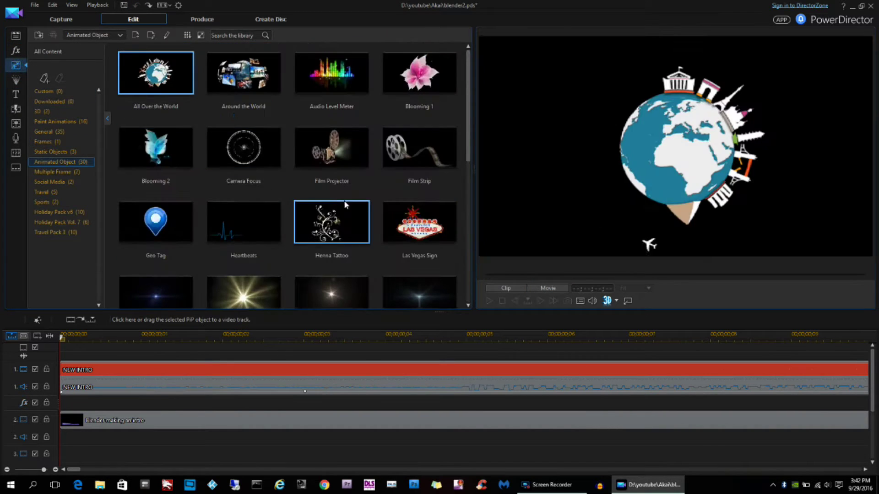
left_click_drag(333, 155, 90, 373)
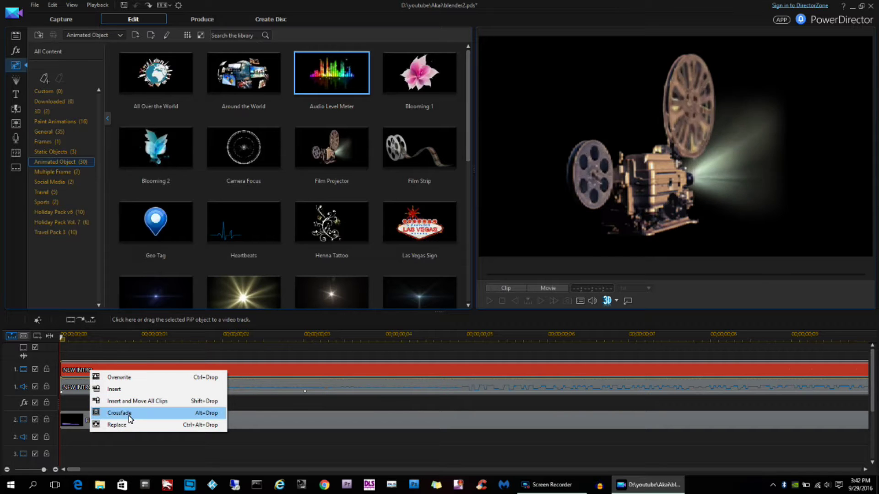
left_click(129, 414)
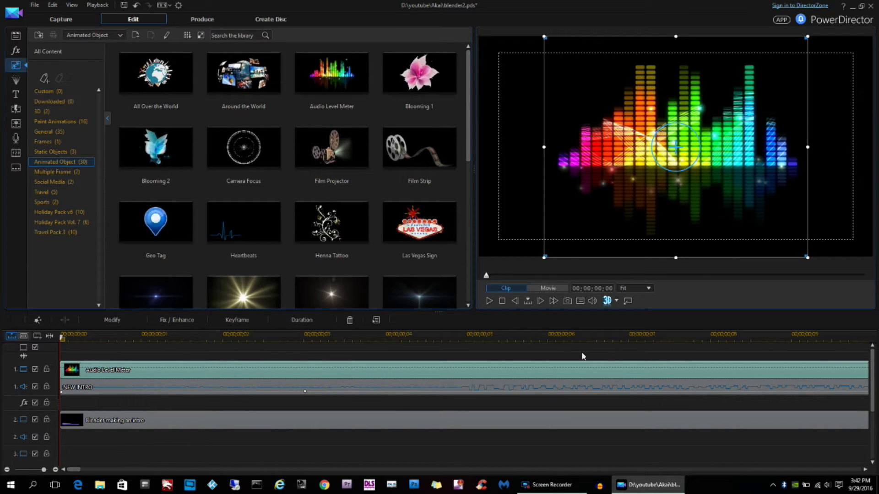
left_click(489, 302)
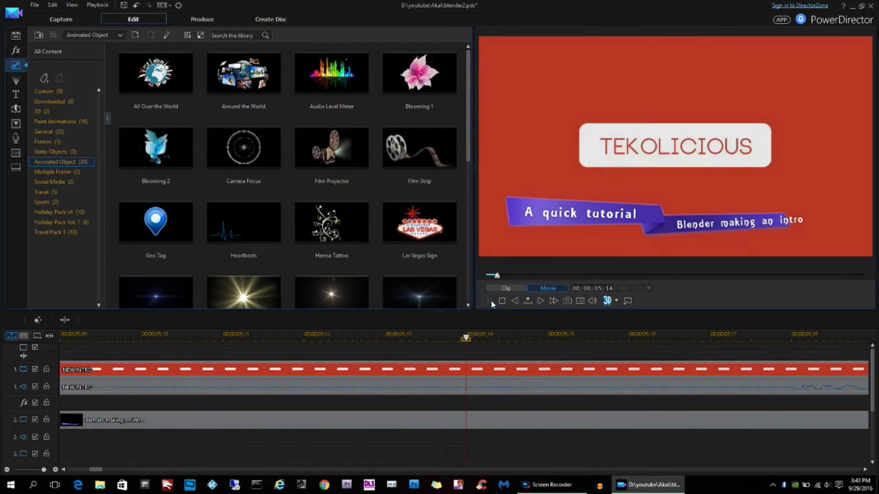
left_click(491, 300)
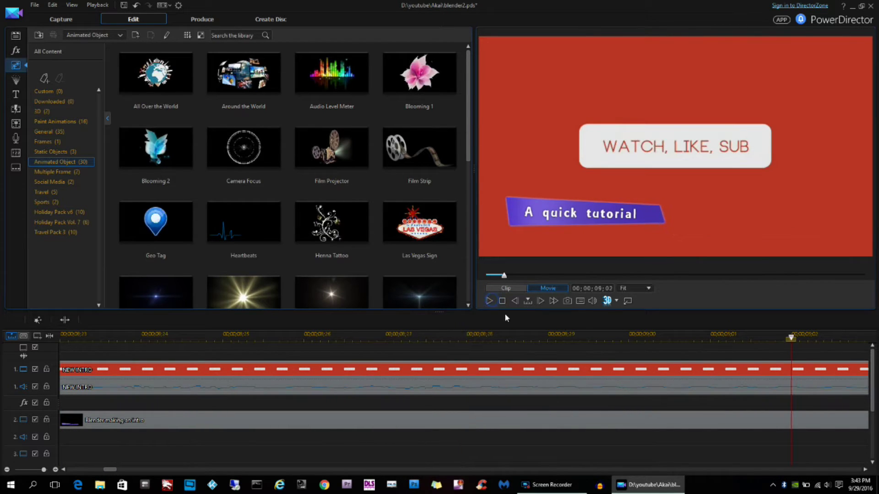
left_click(137, 6)
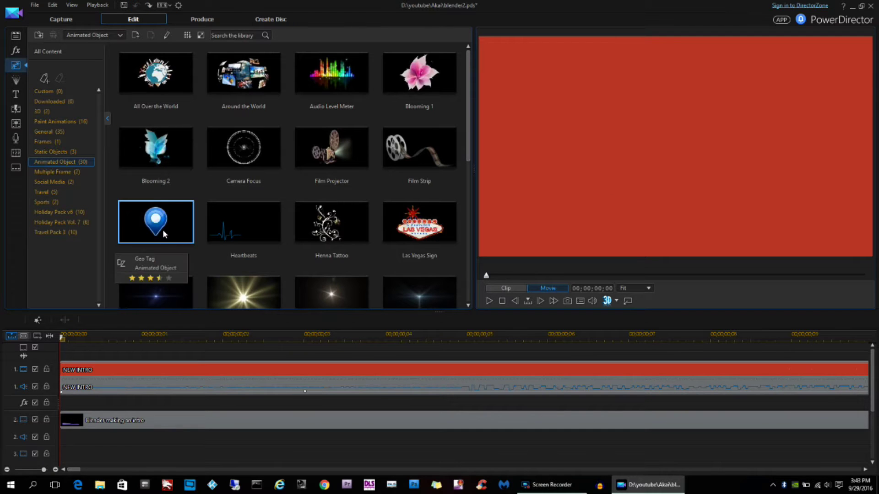
Try adding the Las Vegas Sign animated object at the start of track 1, undoing it after playback and a look at the Multiple Frame objects.
left_click_drag(344, 234, 76, 368)
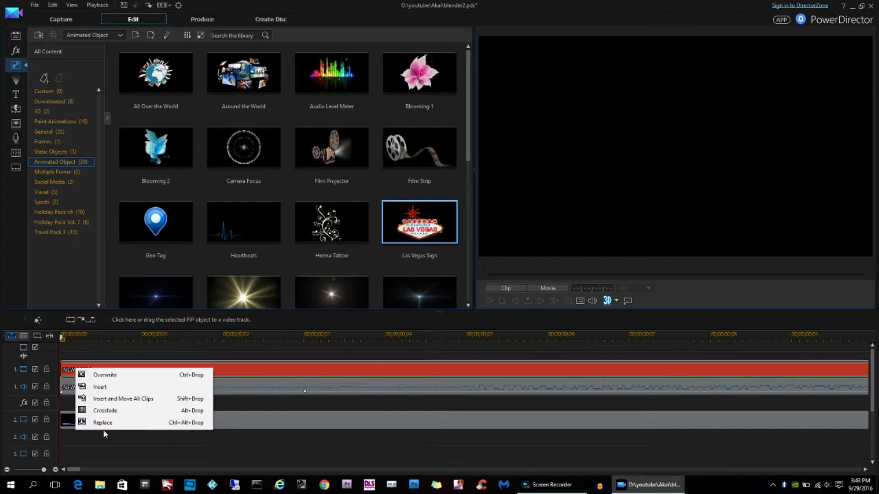
left_click(104, 374)
left_click(488, 302)
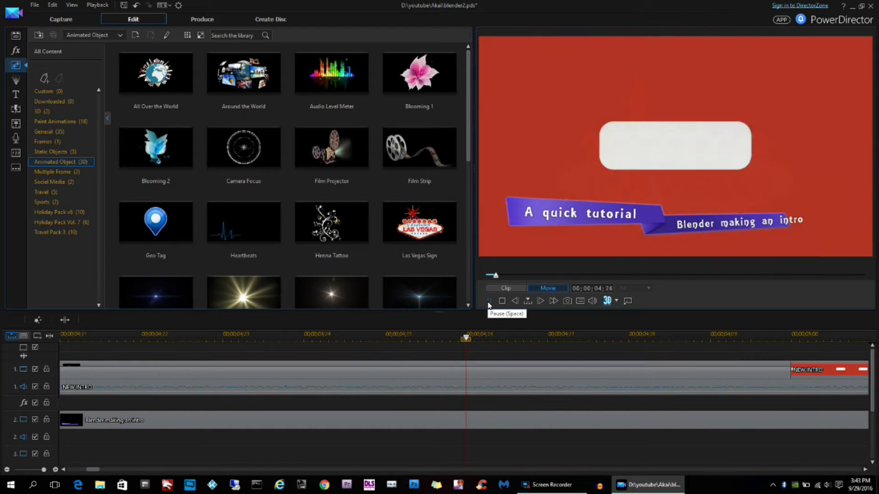
left_click(71, 171)
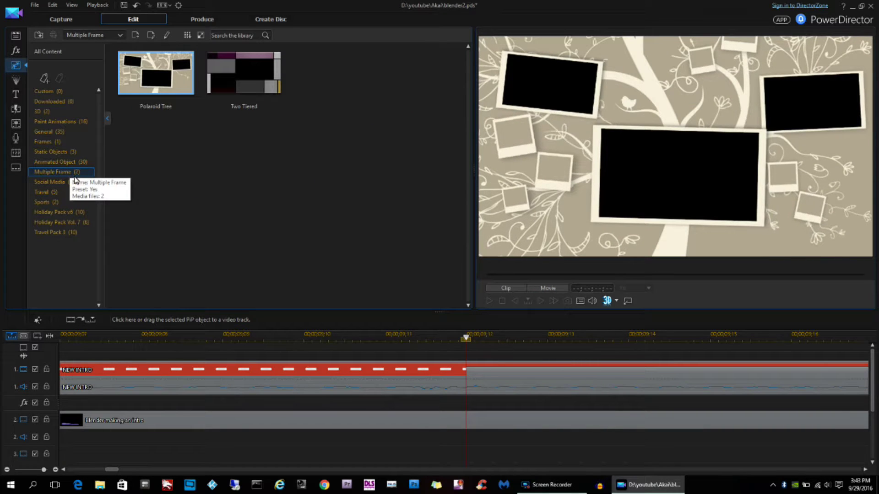
left_click(136, 5)
Place the Polaroid Tree multiple-frame object at the start of track 1 over NEW INTRO with the Crossfade option.
left_click_drag(141, 262, 92, 369)
left_click(195, 415)
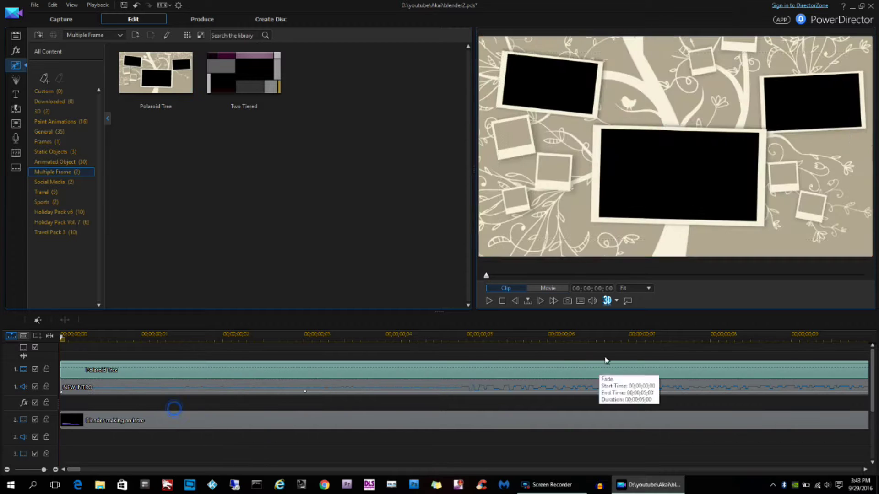
Play back the Polaroid Tree object over NEW INTRO and undo its placement.
left_click(496, 302)
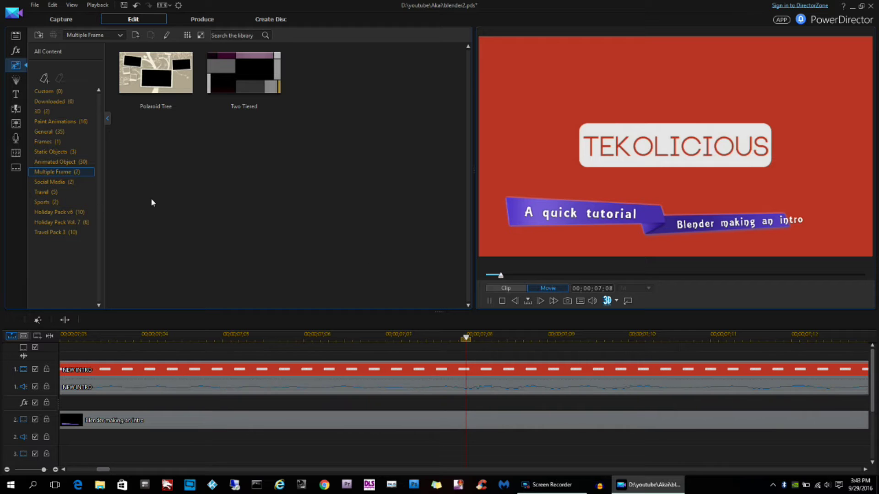
left_click(136, 5)
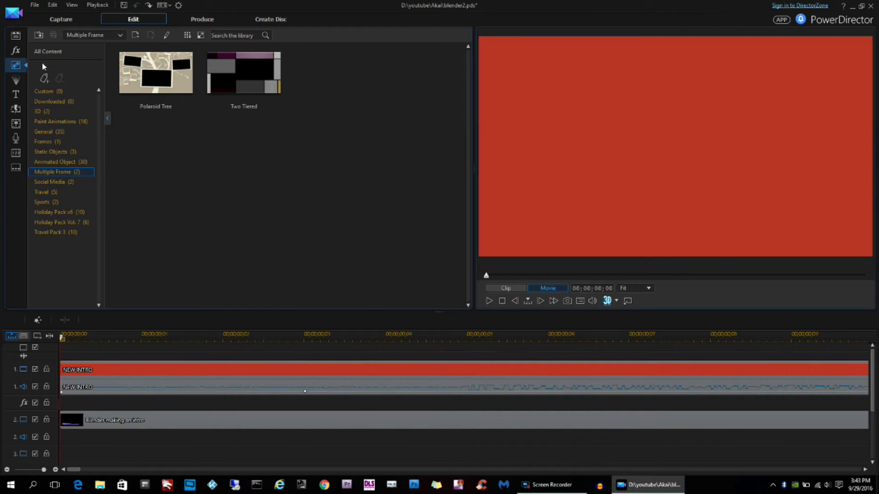
Try the 3D Cards particle object at the start of track 1 with the Crossfade option, undoing it after playback.
left_click(16, 81)
left_click(161, 76)
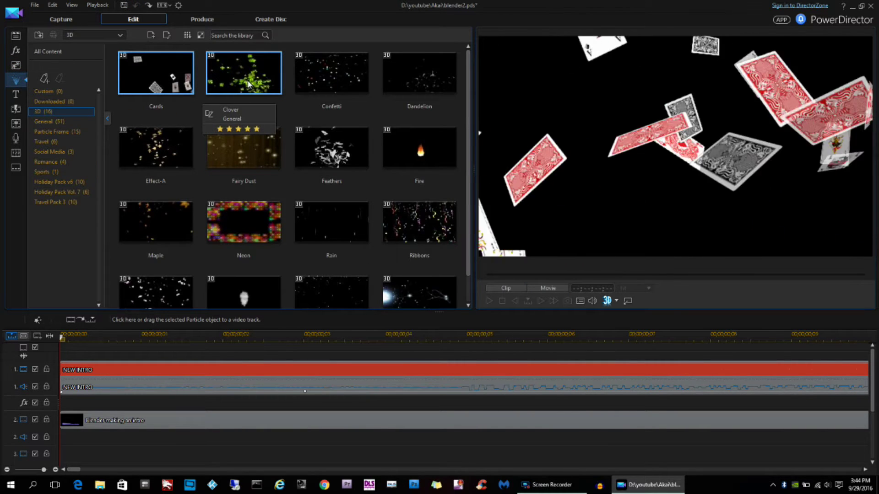
left_click_drag(162, 75, 152, 374)
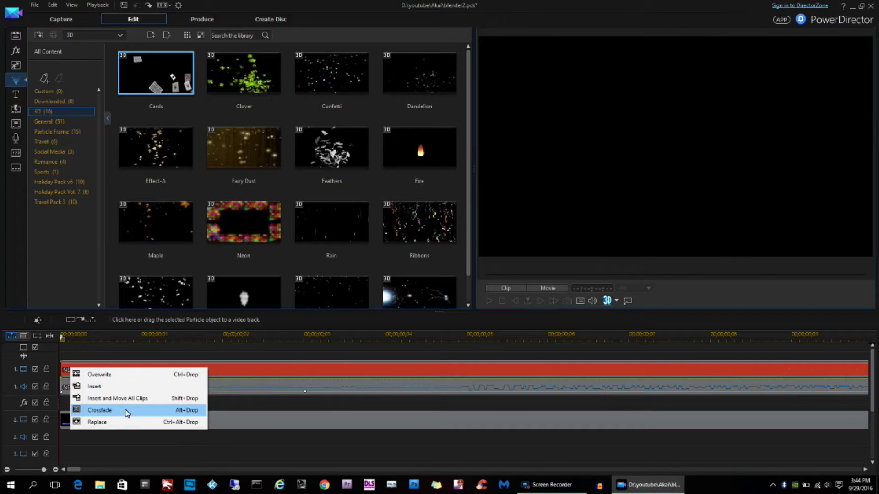
left_click(127, 411)
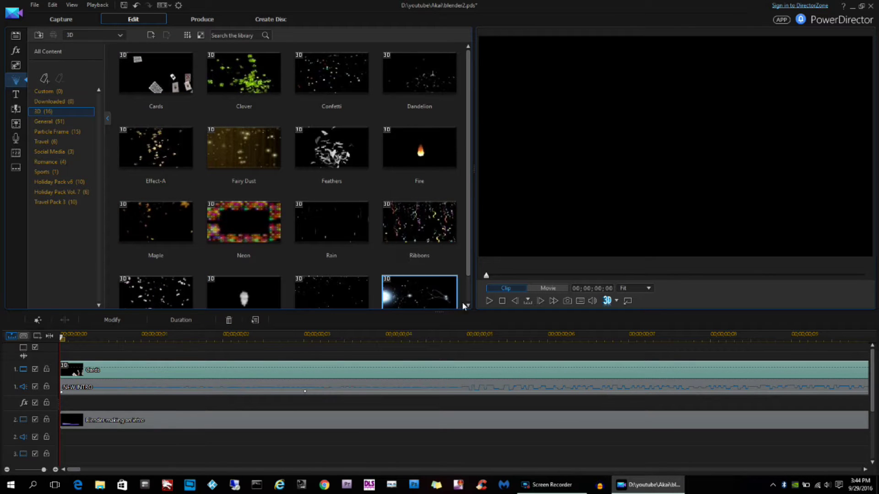
left_click(487, 300)
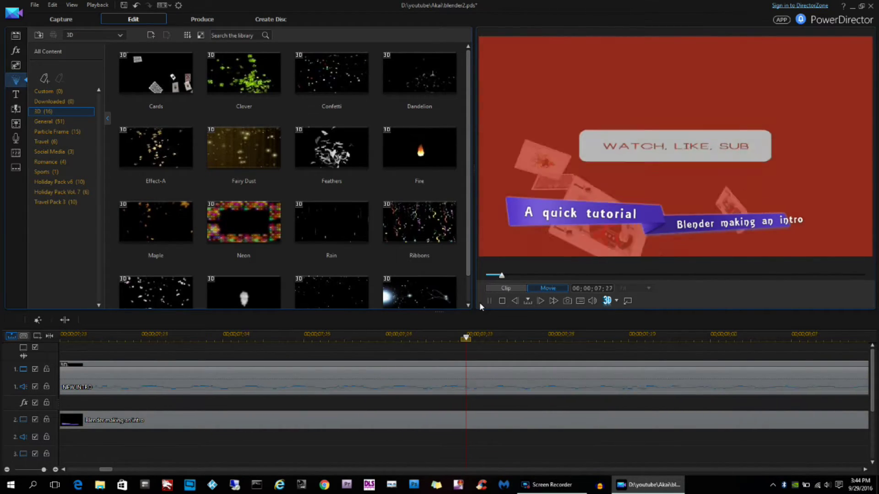
left_click(136, 5)
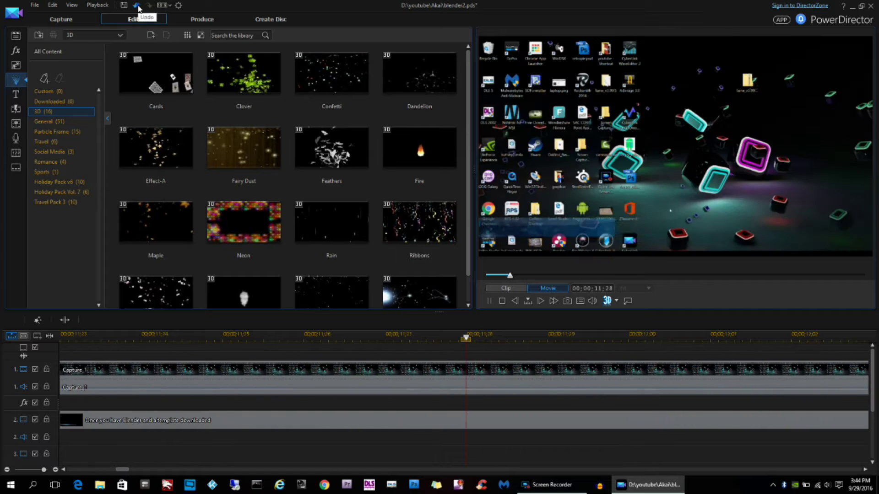
Add the Interaction_02 title from the General titles to track 3 near the start of the timeline.
left_click(20, 99)
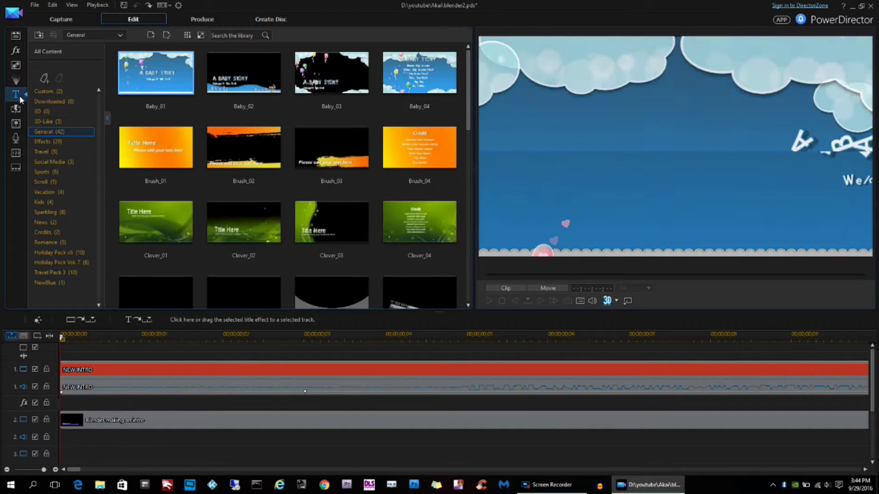
scroll(331, 222, "down", 3)
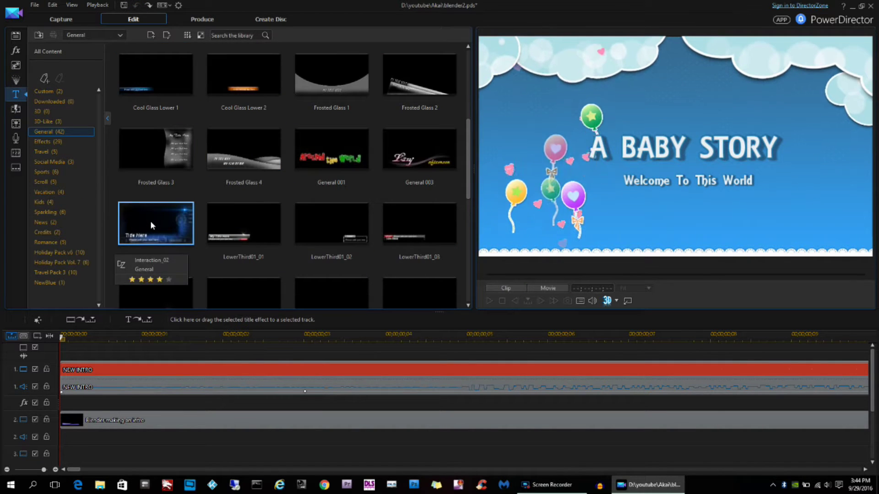
left_click_drag(154, 231, 151, 432)
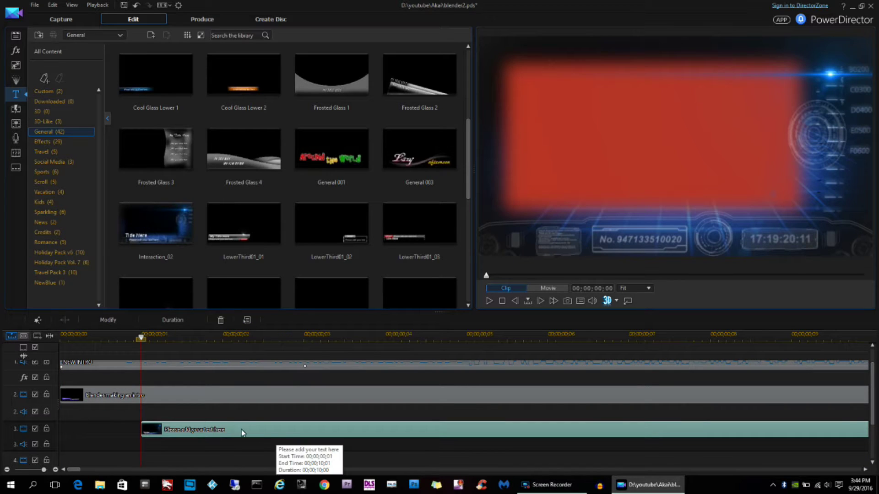
Change the track 3 title's two text lines to "hello" and "world", save it and play it back.
double_click(226, 427)
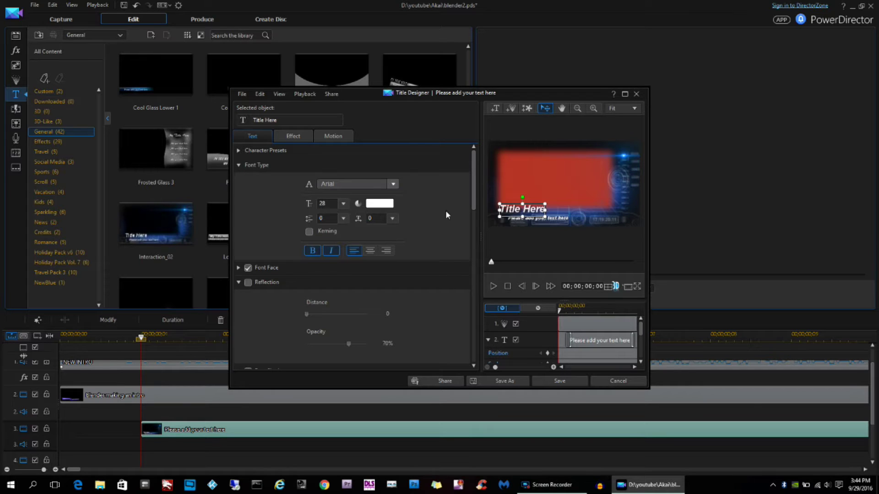
left_click_drag(293, 120, 221, 119)
type("hello")
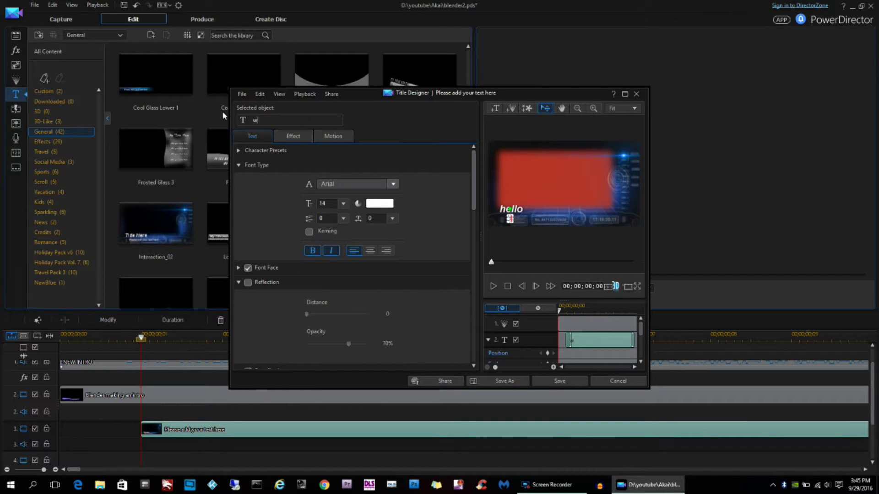
left_click(571, 381)
left_click(490, 304)
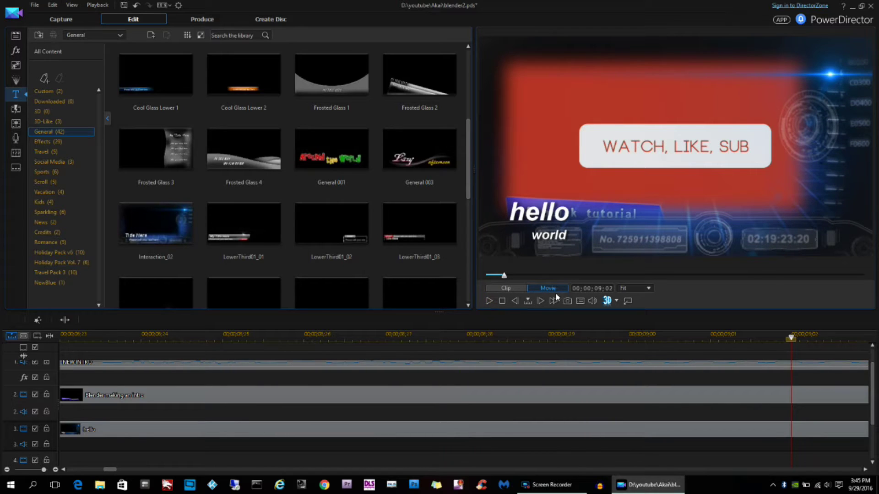
Look through the remaining General titles, previewing Party_03, and the Effects titles, including Perspective Scroll.
scroll(250, 111, "down", 5)
left_click(235, 114)
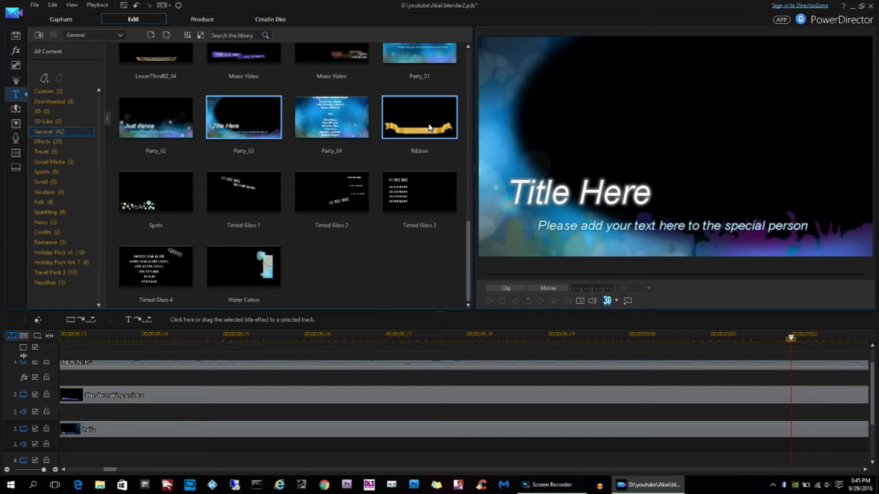
left_click(62, 142)
scroll(324, 232, "down", 5)
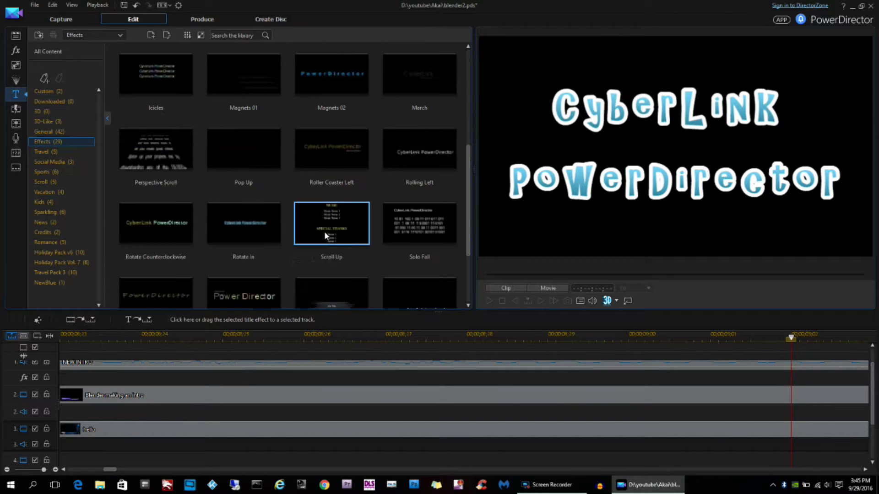
scroll(254, 223, "up", 2)
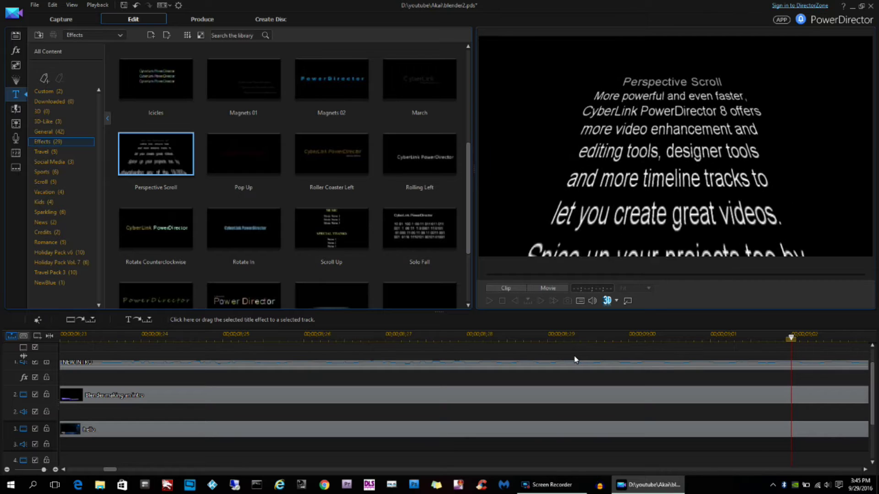
Replace the hello title on track 3 with the Perspective Scroll title, using Remove and Fill Gap, and play it back.
left_click(163, 433)
key("Delete")
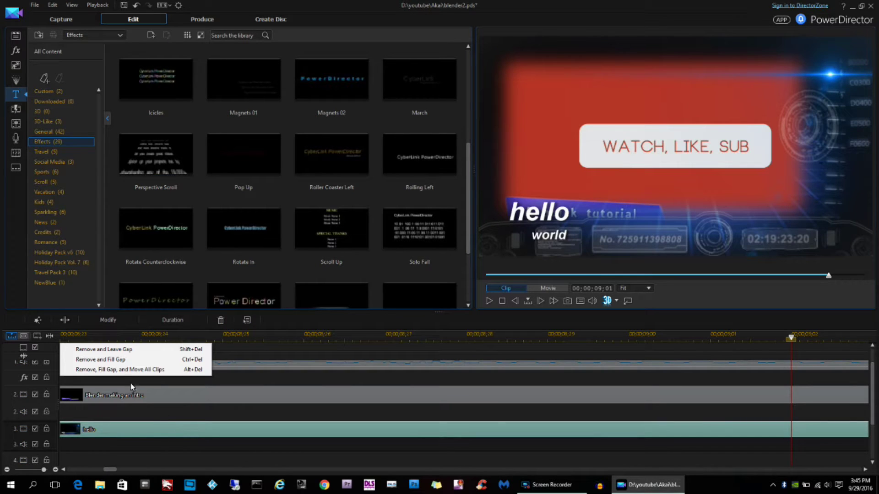
left_click(105, 361)
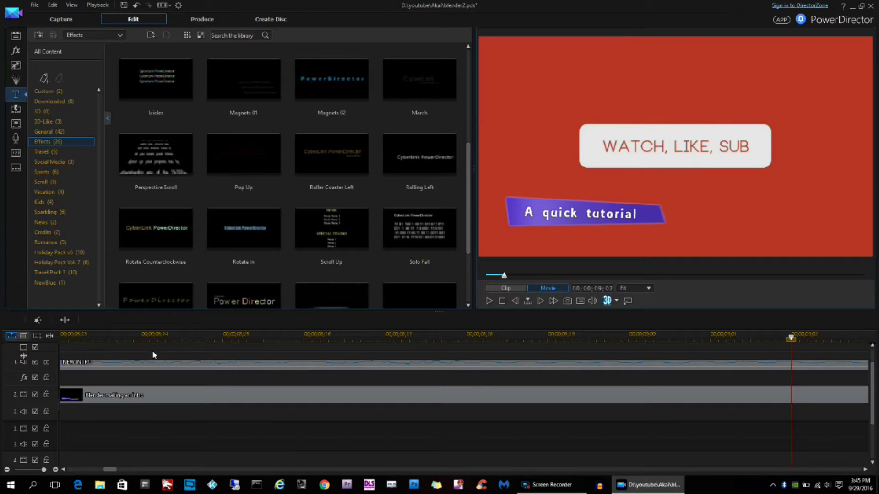
left_click_drag(157, 154, 89, 437)
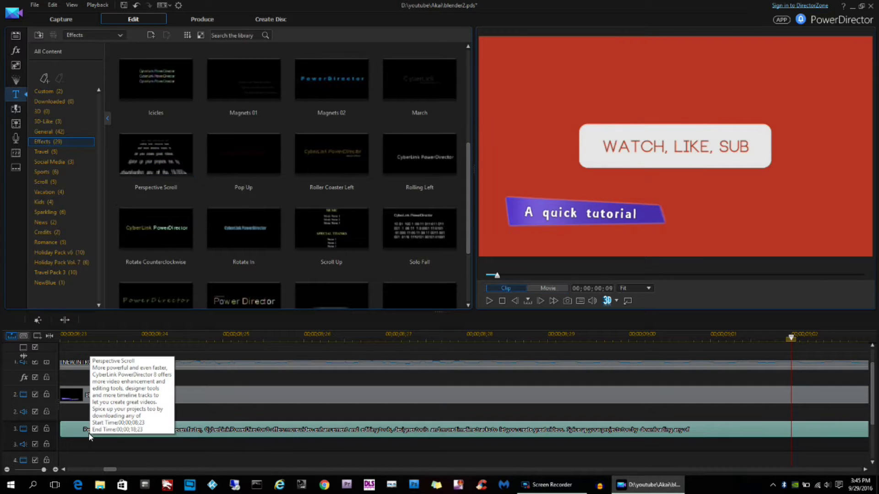
left_click(489, 300)
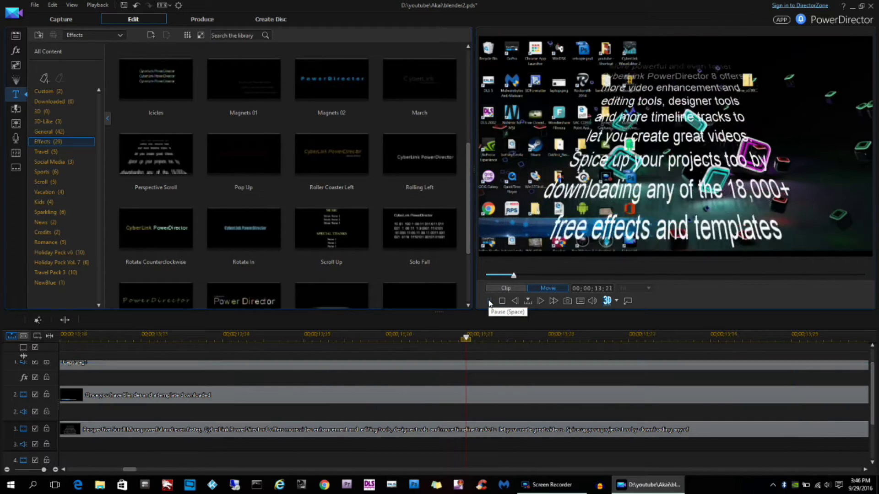
left_click(488, 300)
Look at the Sports and 3D-Like title categories and the 3D-Like transitions.
left_click(46, 171)
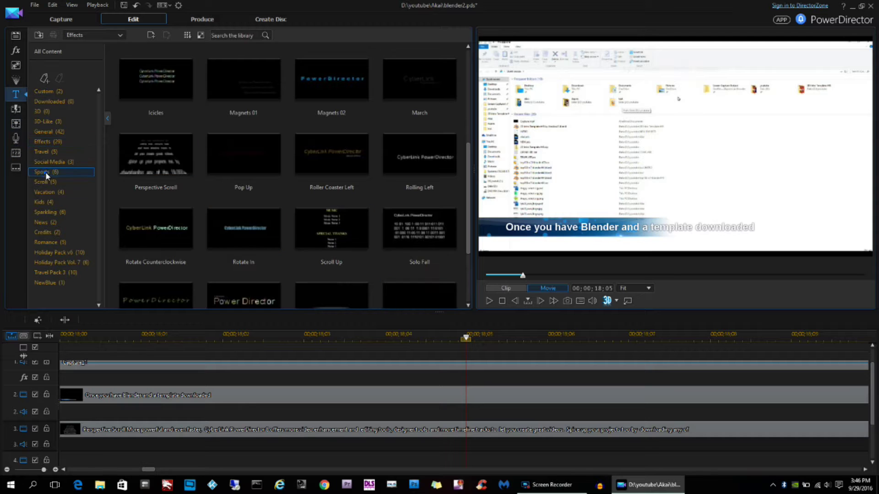
left_click(46, 121)
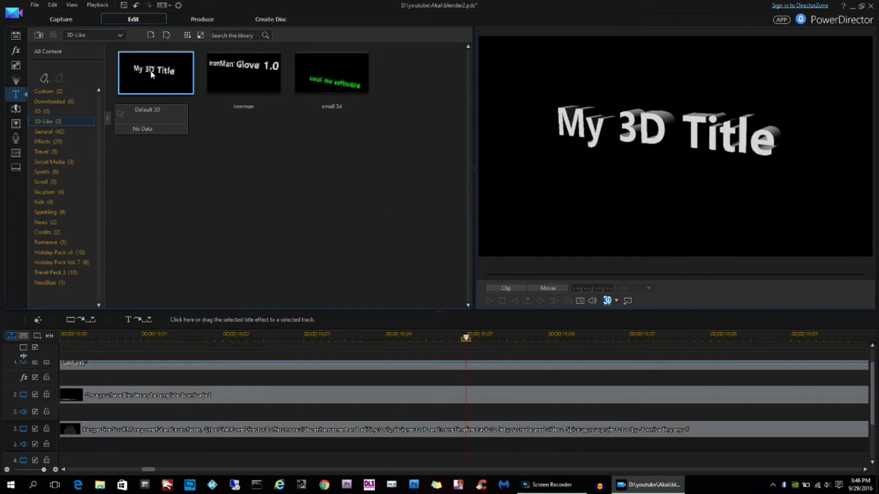
left_click(15, 110)
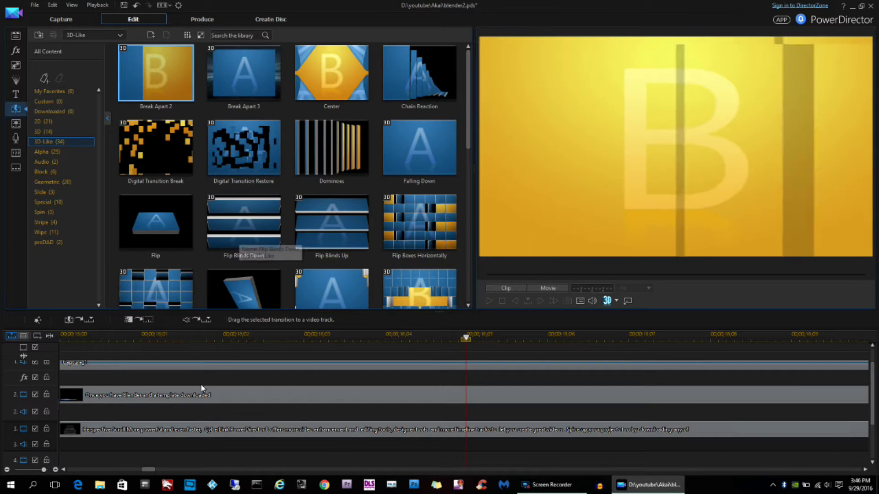
Try the Digital Transition Break at the end of the "Hit cntrl and F12 to render" title on track 2, undoing it after playback.
left_click(6, 469)
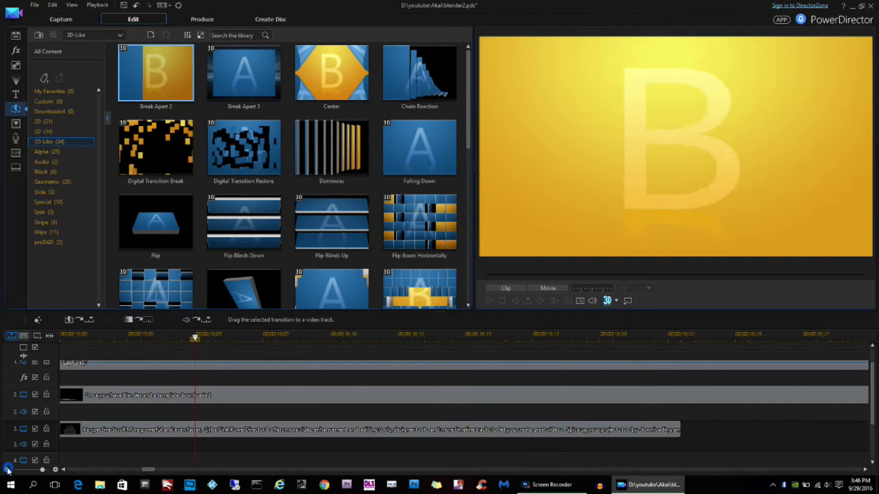
left_click(7, 469)
left_click(7, 469)
left_click(7, 470)
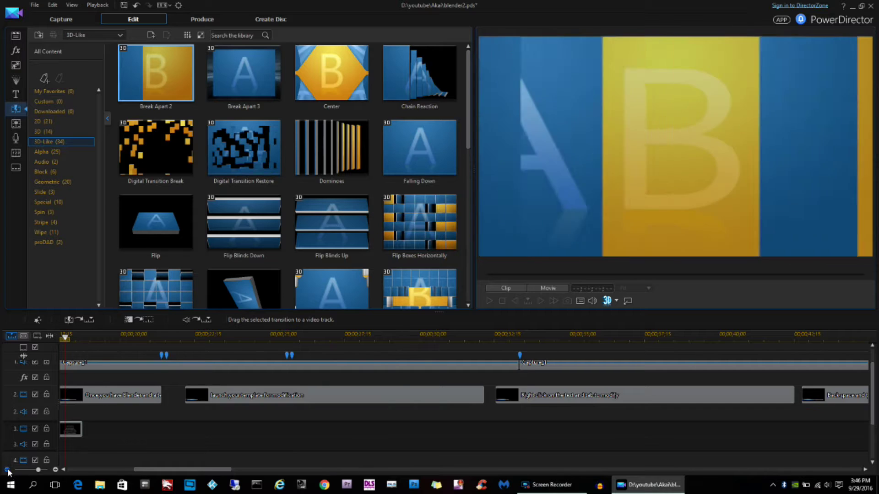
left_click(7, 469)
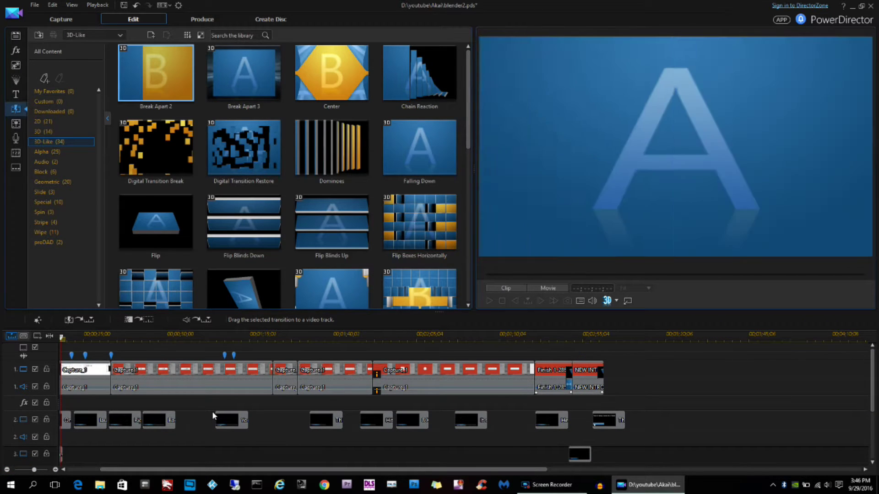
left_click_drag(141, 126, 392, 424)
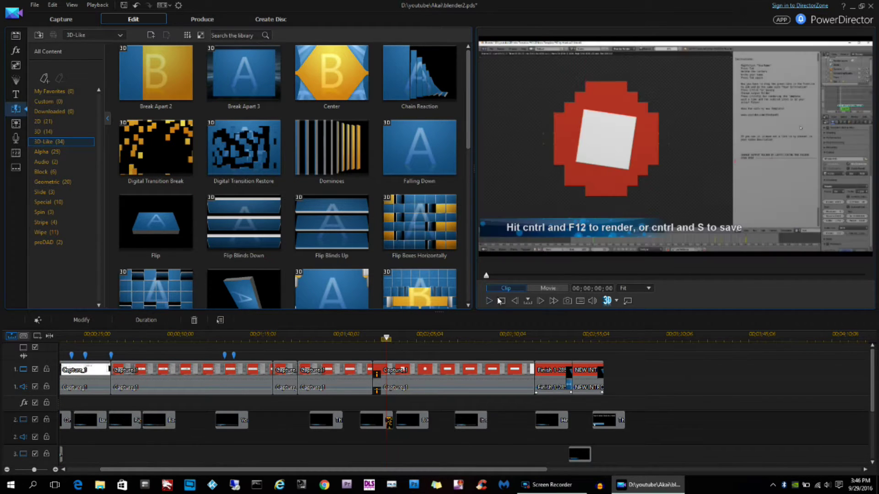
left_click(490, 301)
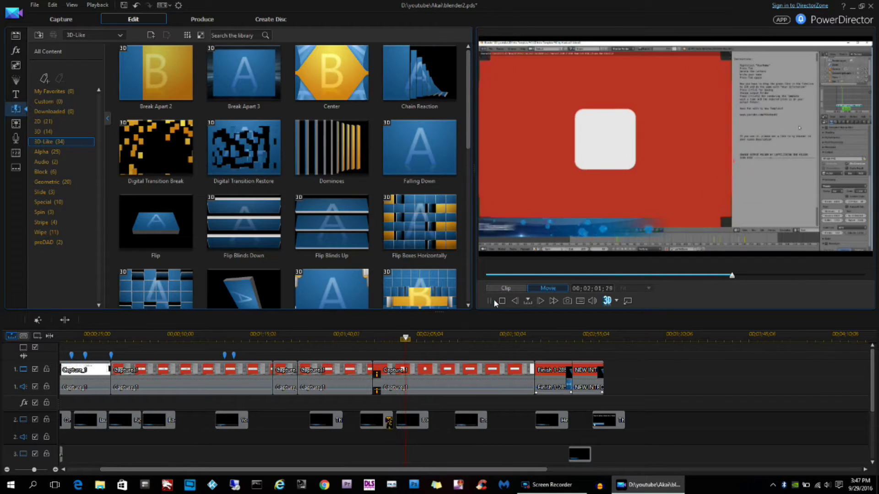
left_click(387, 420)
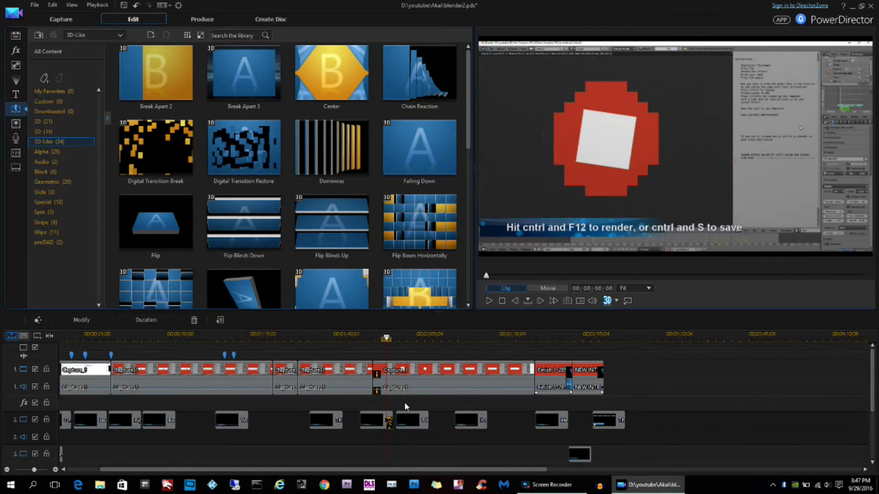
left_click(136, 6)
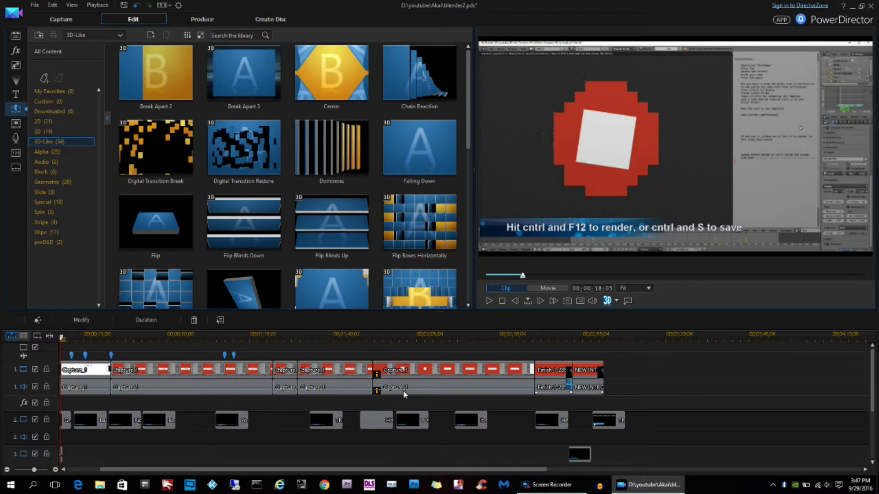
Place the Digital Transition Break at the end of the last Capture1 clip on track 1 and play it back.
left_click(145, 155)
left_click_drag(182, 160, 531, 374)
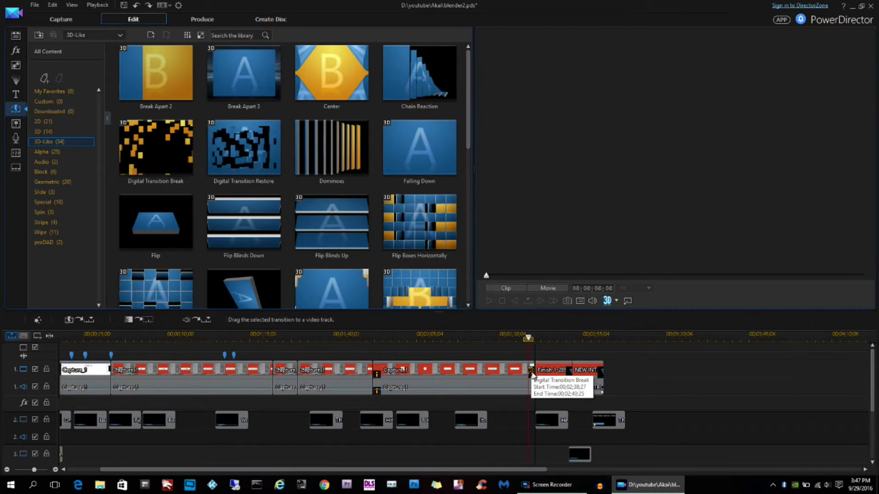
left_click(514, 336)
left_click(490, 302)
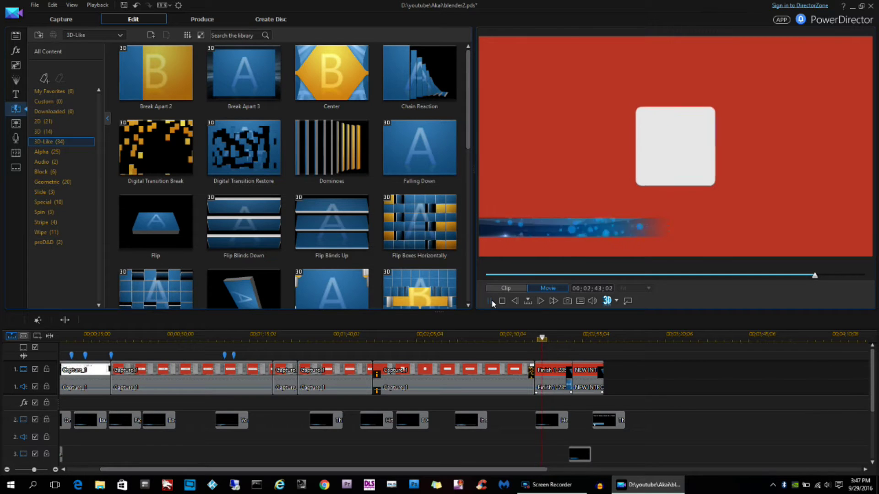
left_click(490, 302)
Replace the transition at the end of the last Capture1 clip on track 1 with Flip and play it back.
left_click(155, 222)
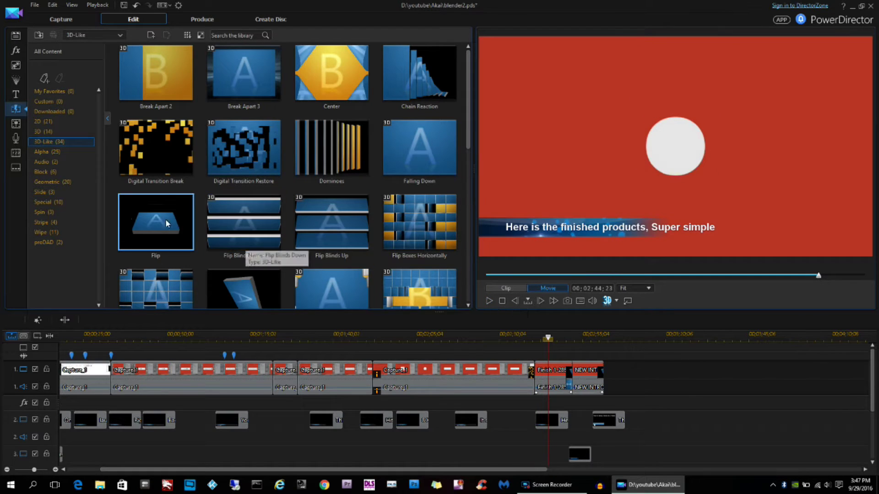
left_click(530, 383)
left_click(490, 302)
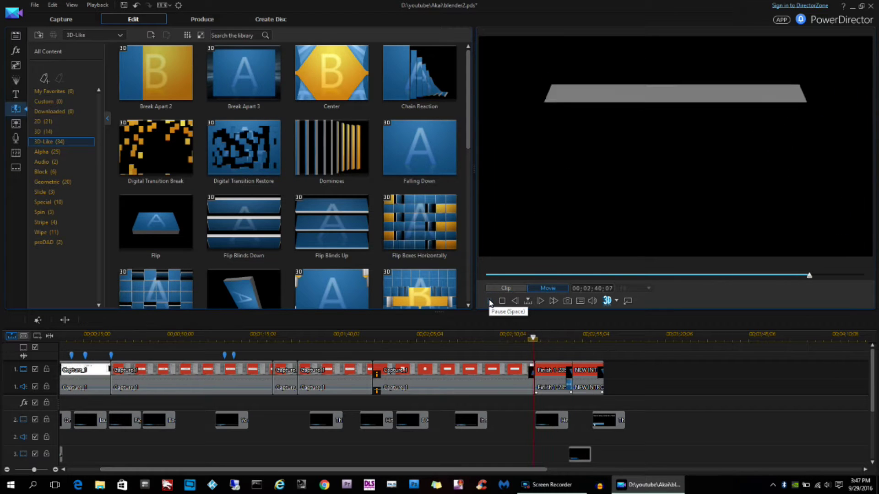
Look through the Alpha and Spin transition categories, previewing Evaporate - Bubble and the Swing transition.
left_click(45, 155)
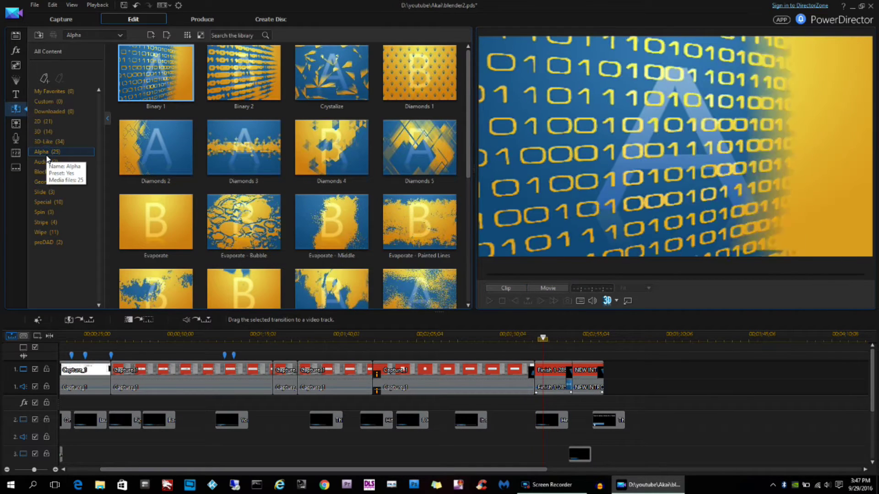
left_click(260, 230)
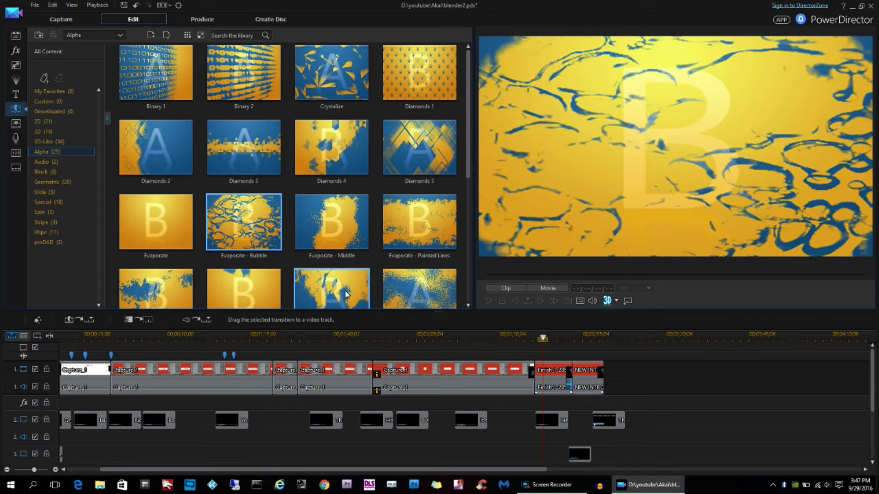
scroll(331, 275, "down", 1)
left_click(332, 268)
left_click(52, 214)
left_click(244, 76)
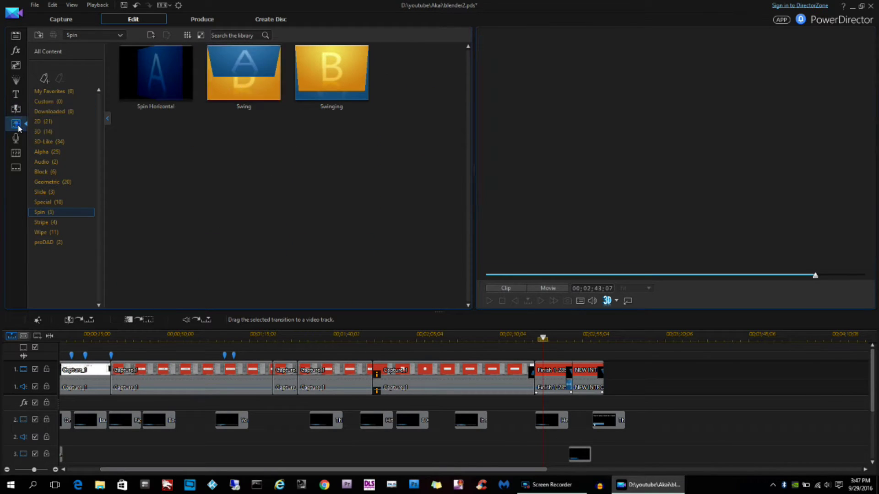
Open the audio mixing controls and play the movie from the beginning in short stretches to check the track levels.
left_click(16, 124)
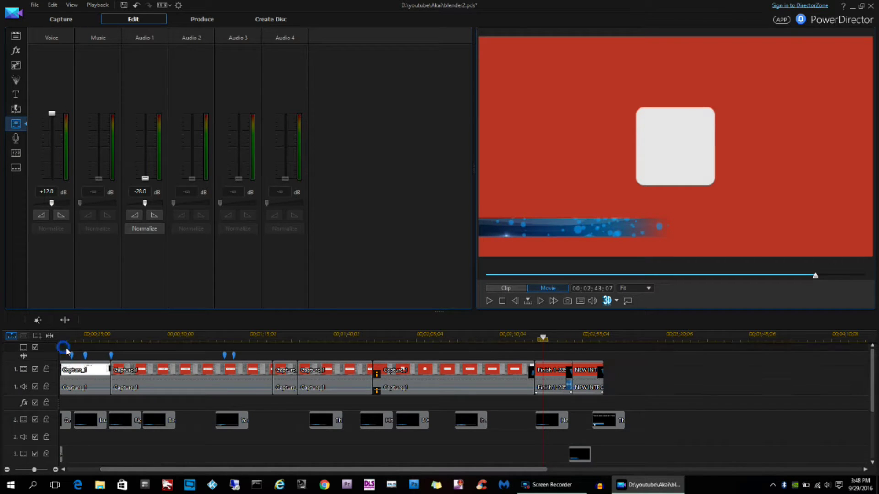
left_click(490, 300)
left_click(490, 300)
left_click_drag(554, 337, 64, 338)
left_click(489, 301)
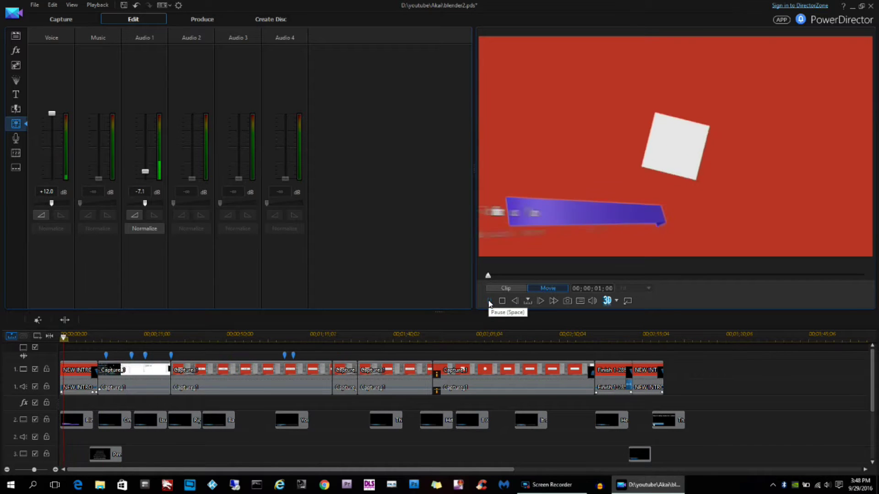
left_click(489, 301)
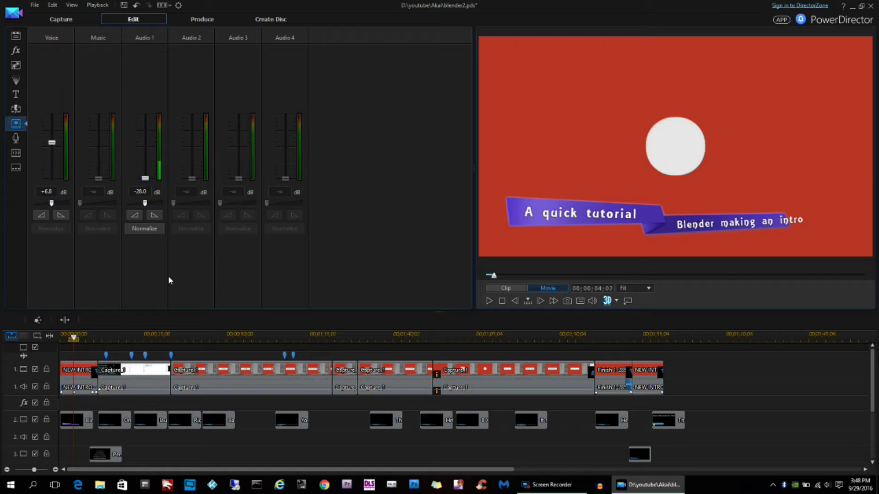
left_click(489, 301)
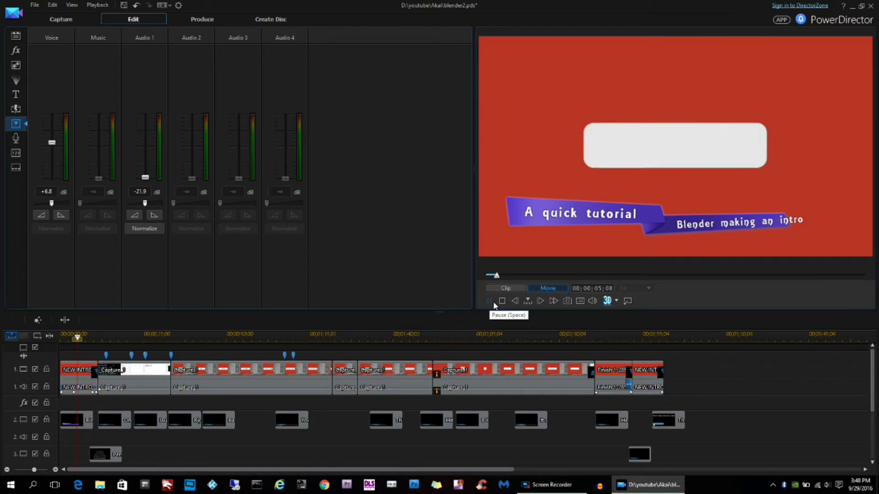
left_click(491, 302)
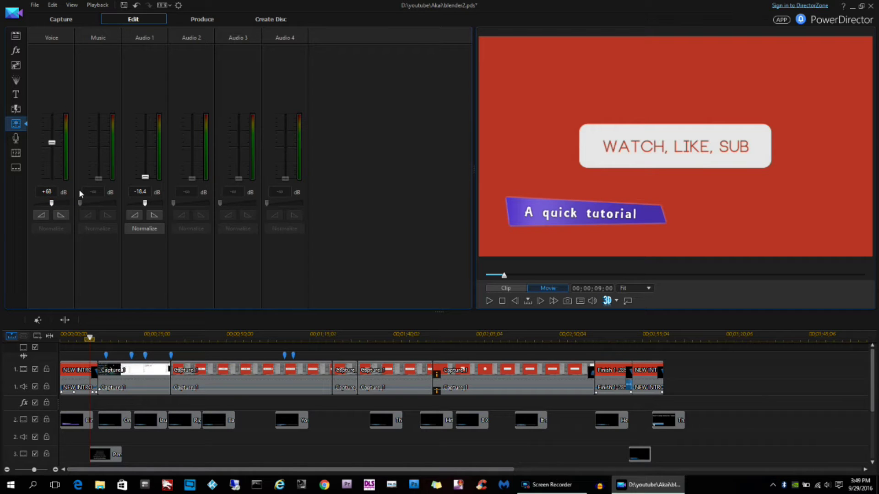
Set the Voice track level to -8.9 dB from the 9-second mark and play the movie from there.
type("8")
key("Left")
type(".")
type("-8.8")
left_click(489, 301)
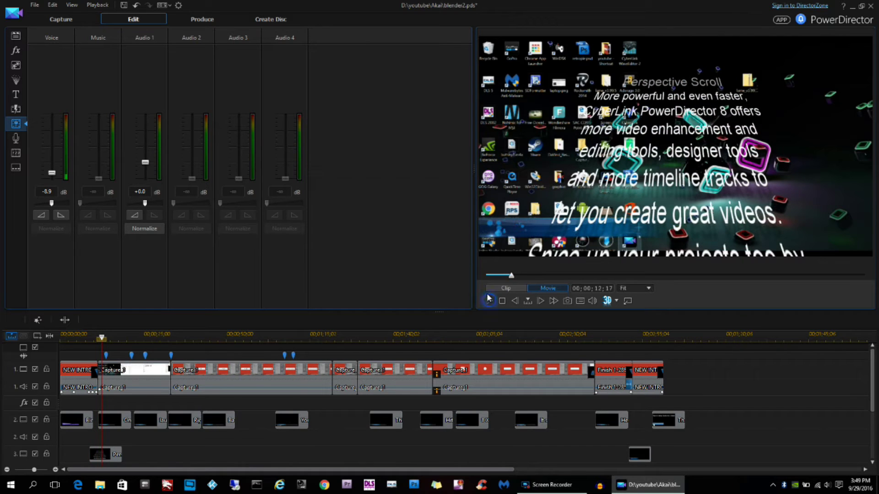
Open voice-over recording, select the audio clip on the voice track and raise the microphone volume to 100.
left_click(18, 139)
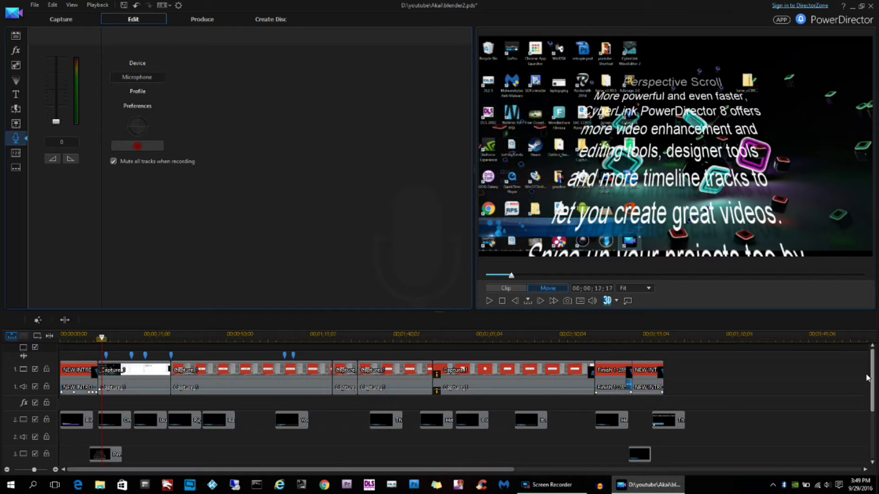
scroll(183, 412, "down", 3)
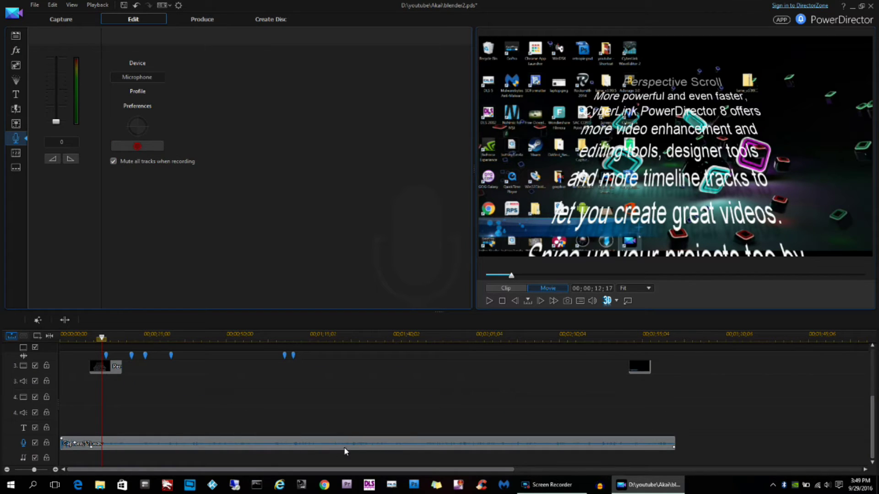
left_click(668, 447)
left_click_drag(674, 451, 675, 453)
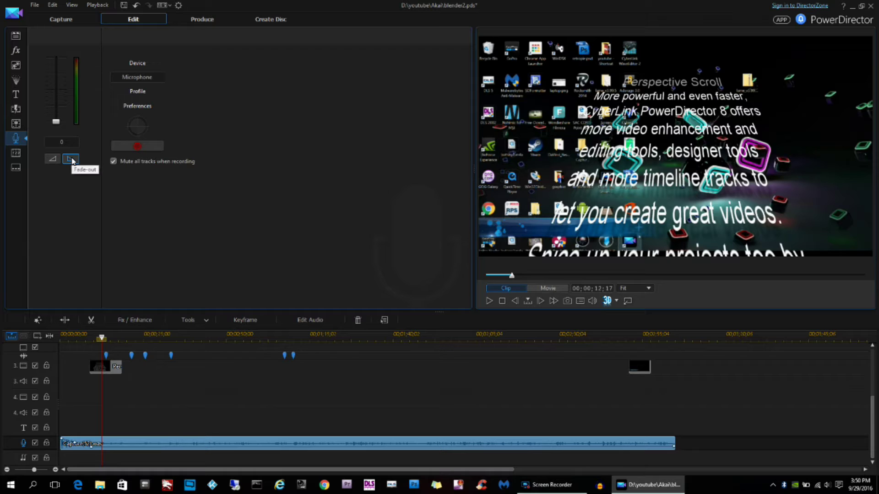
left_click_drag(56, 122, 56, 101)
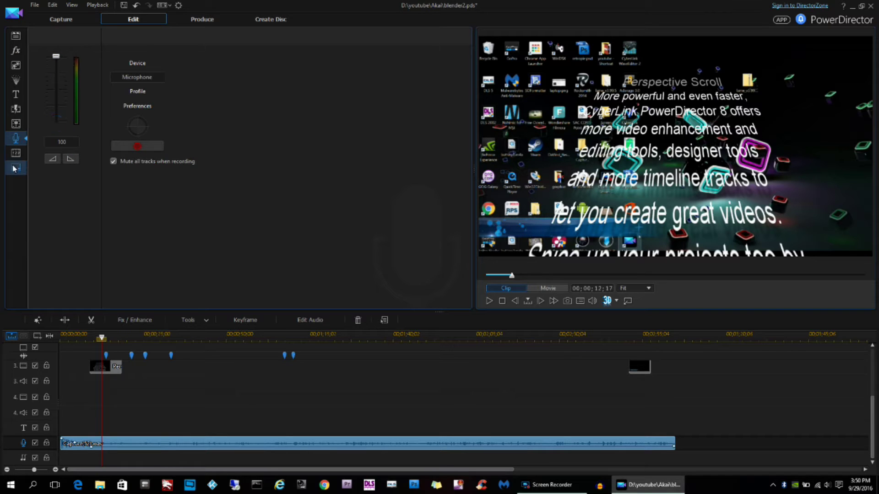
Look at the microphone recording options in the Capture workspace and return to the editing timeline.
left_click(60, 23)
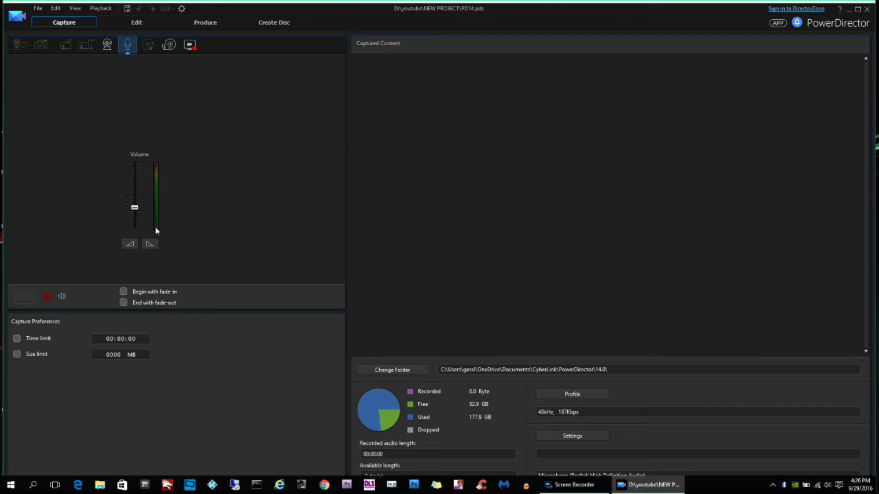
left_click(148, 23)
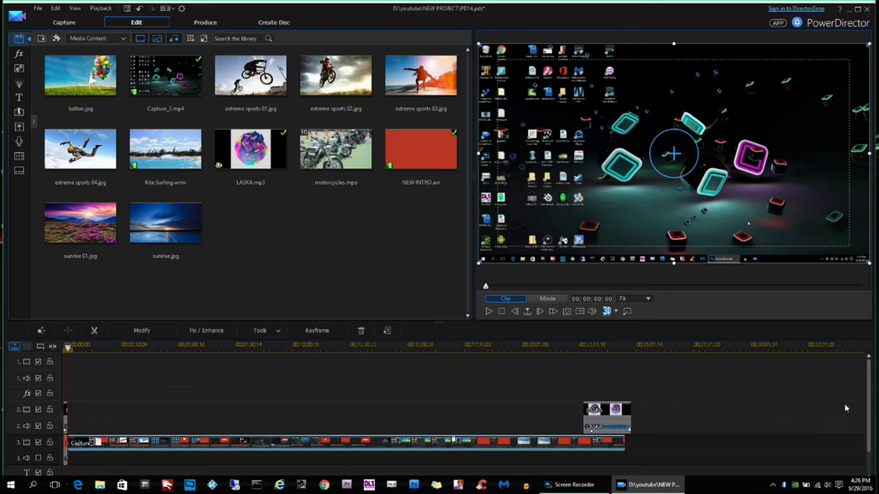
scroll(868, 384, "down", 1)
scroll(872, 418, "up", 1)
Open the Capture_3 clip in PiP Designer and look at its object properties, rotation settings and motion paths.
left_click(143, 332)
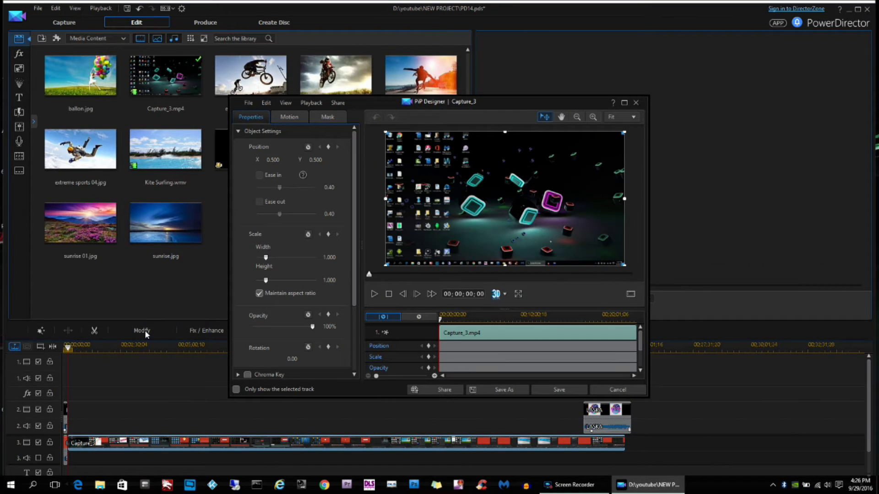
scroll(322, 293, "down", 3)
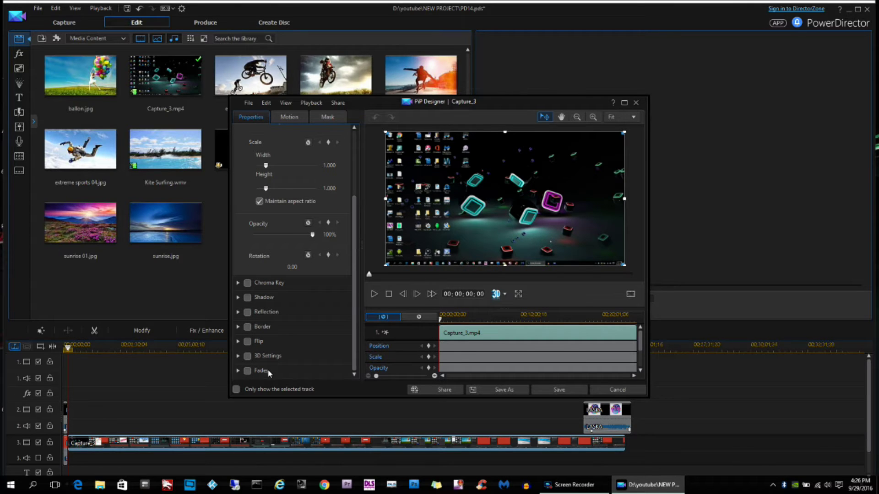
left_click(285, 118)
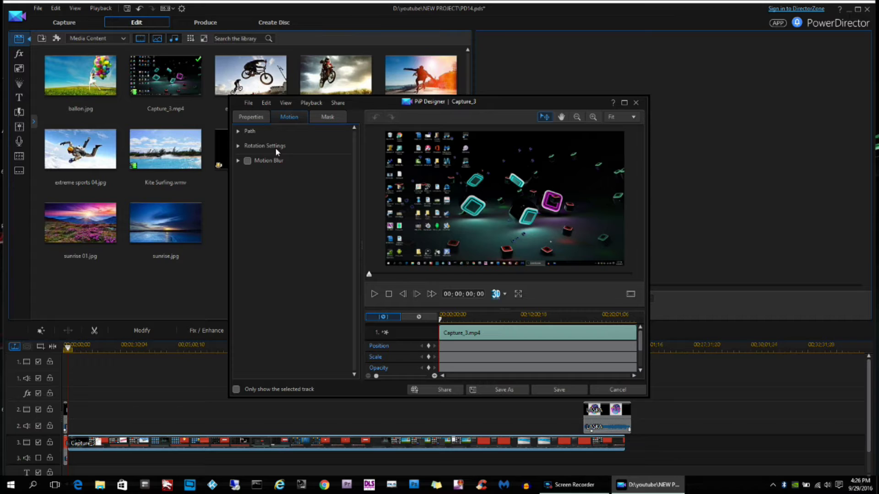
left_click(241, 145)
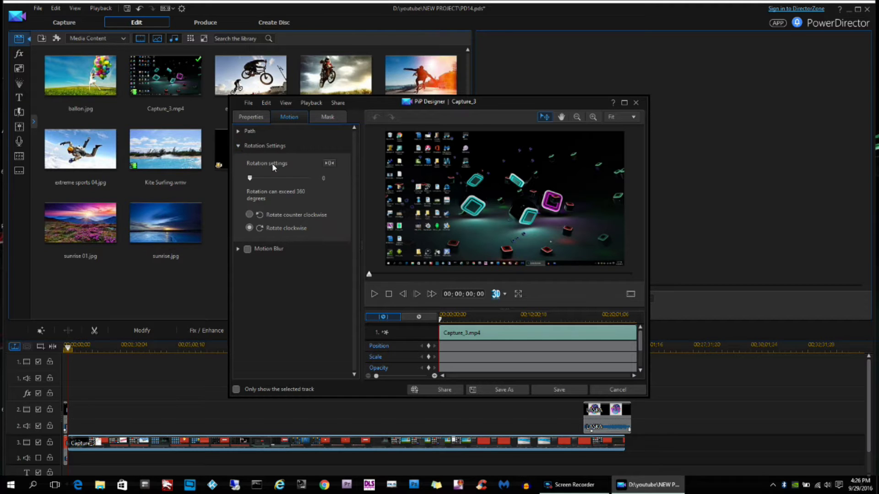
left_click(247, 131)
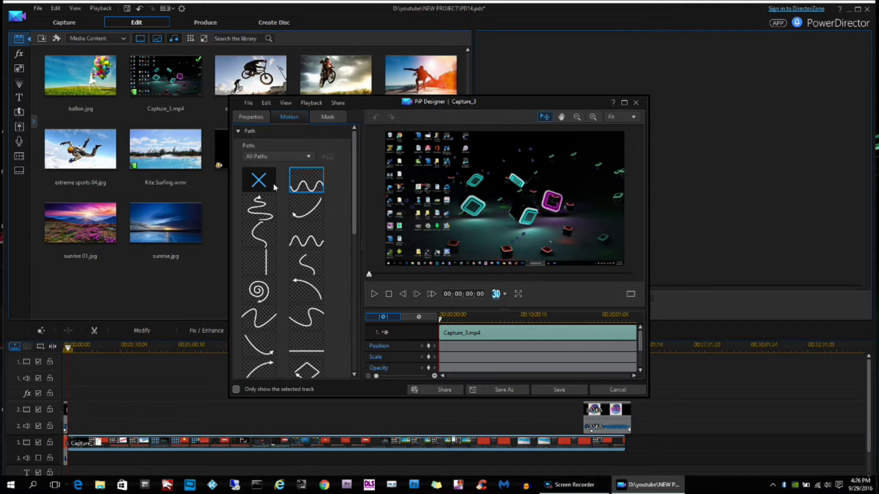
Look at the mask shapes and mask object settings for Capture_3, try panning the preview, and leave PiP Designer without saving.
left_click(330, 117)
scroll(356, 215, "down", 2)
left_click_drag(347, 146, 353, 246)
scroll(353, 245, "down", 3)
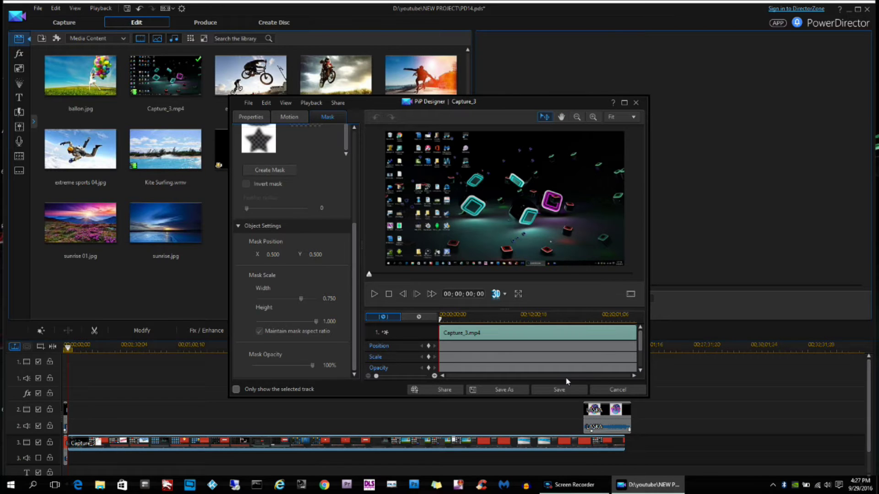
left_click(562, 118)
left_click_drag(525, 189, 562, 173)
left_click(620, 390)
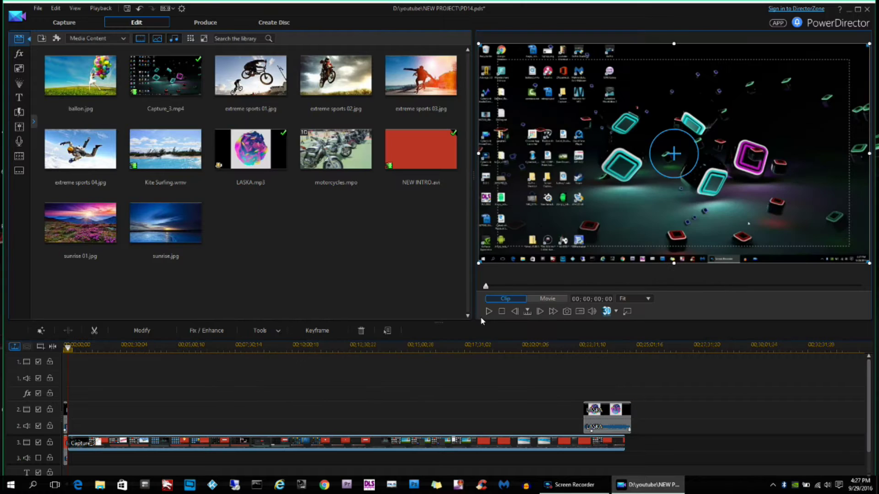
Try Lens Correction, checking its camera makers, and Video Stabilizer on the Capture_3 clip, turning each off again.
left_click(224, 330)
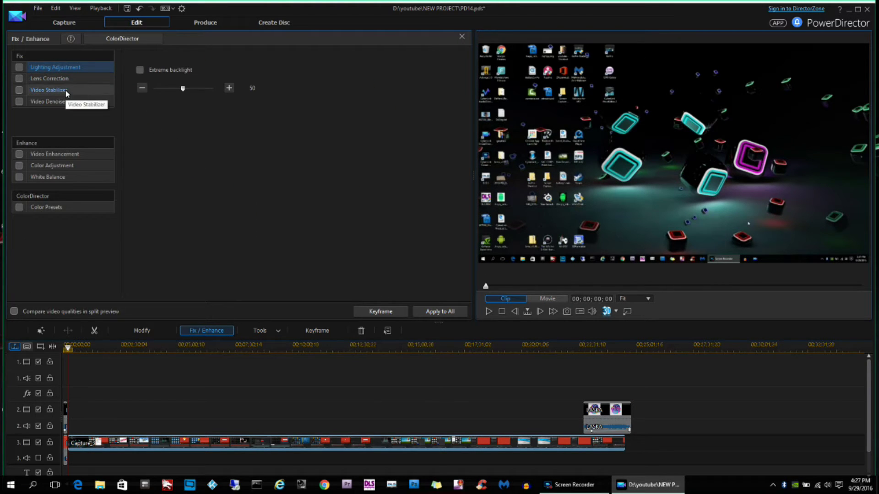
left_click(22, 79)
left_click(252, 65)
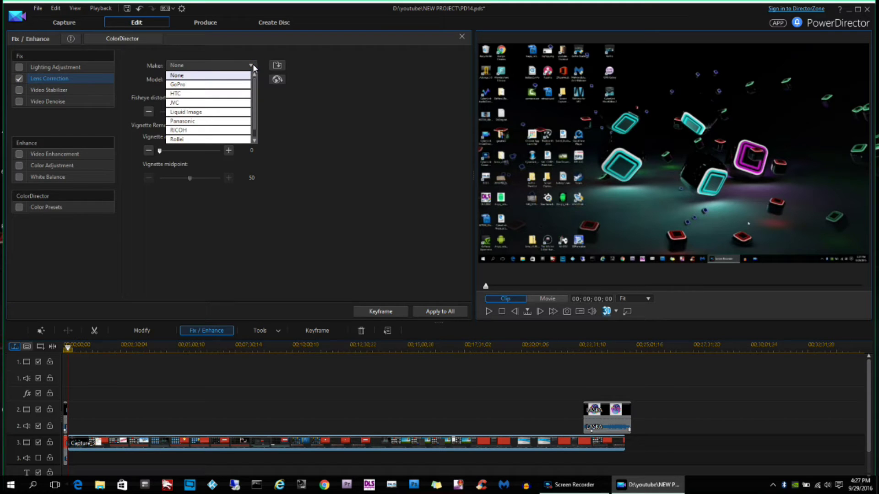
left_click(256, 110)
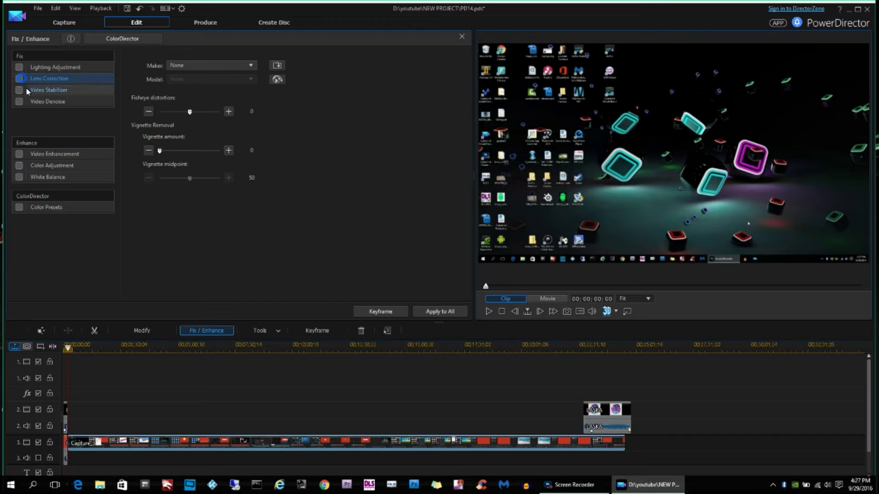
left_click(38, 89)
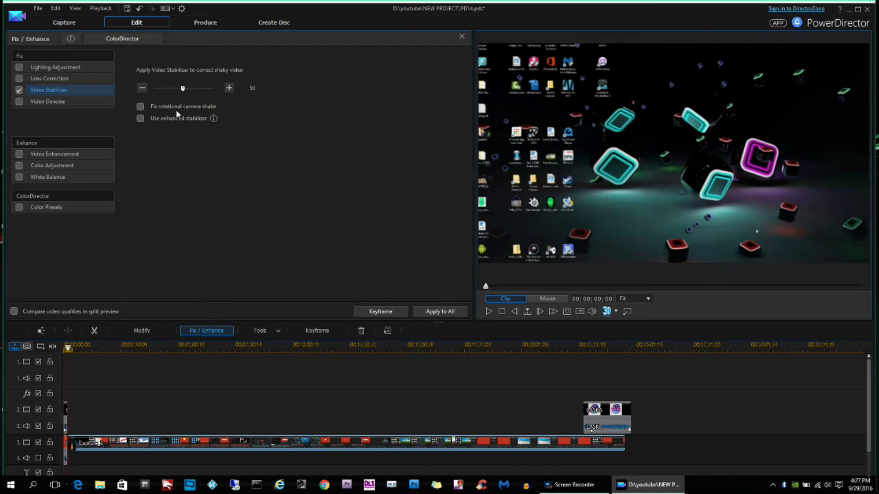
left_click(20, 91)
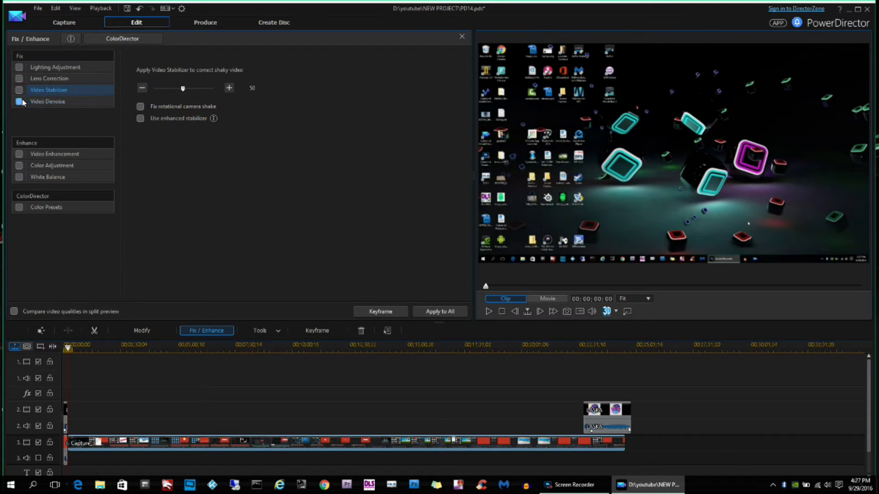
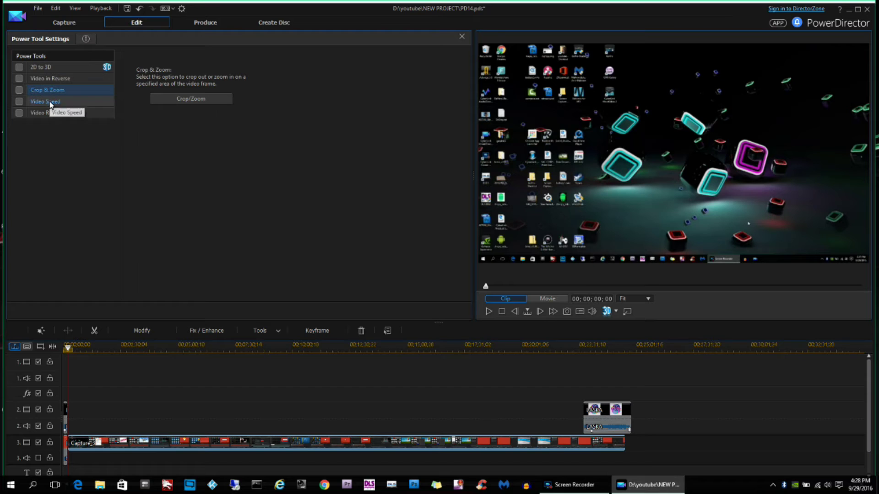
Preview the Capture_3 clip, try Crop & Zoom with a slightly smaller crop frame, discard the changes and turn the option off.
left_click(489, 312)
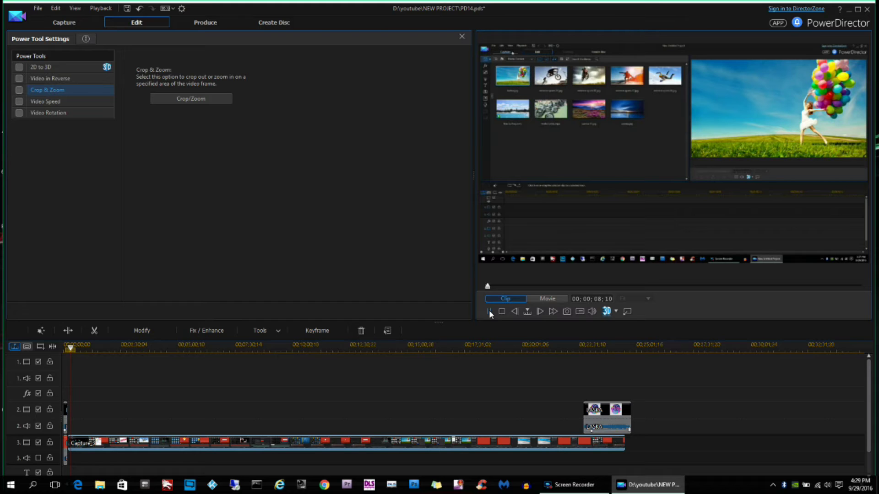
left_click(489, 311)
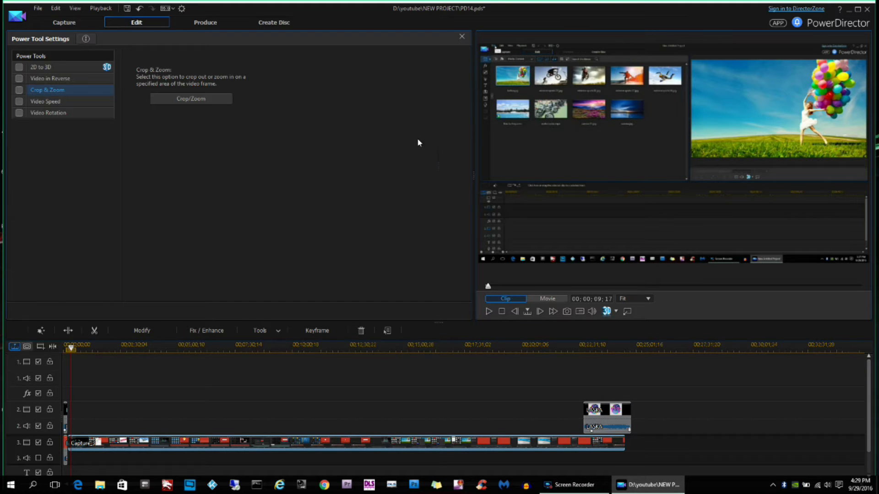
left_click(19, 90)
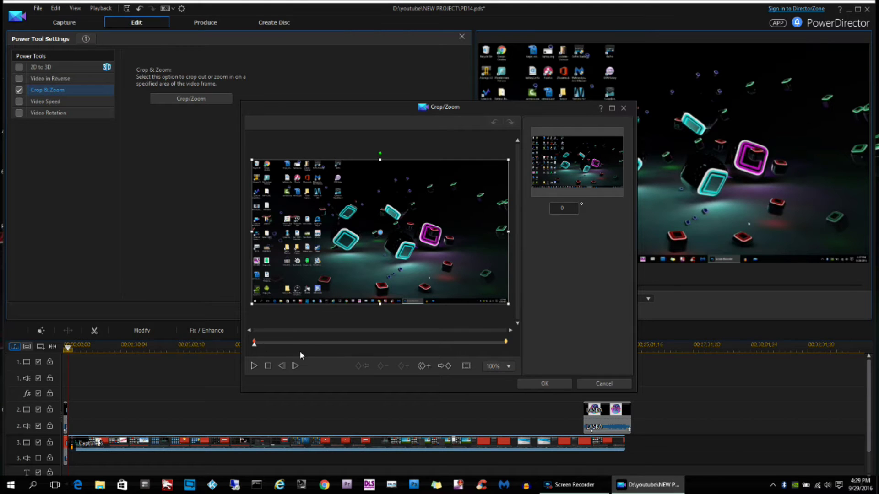
left_click(263, 343)
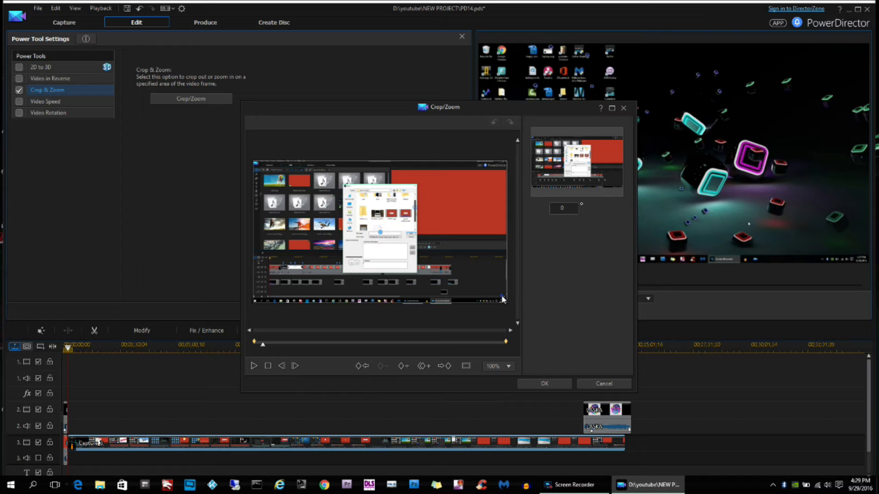
left_click_drag(266, 349, 357, 365)
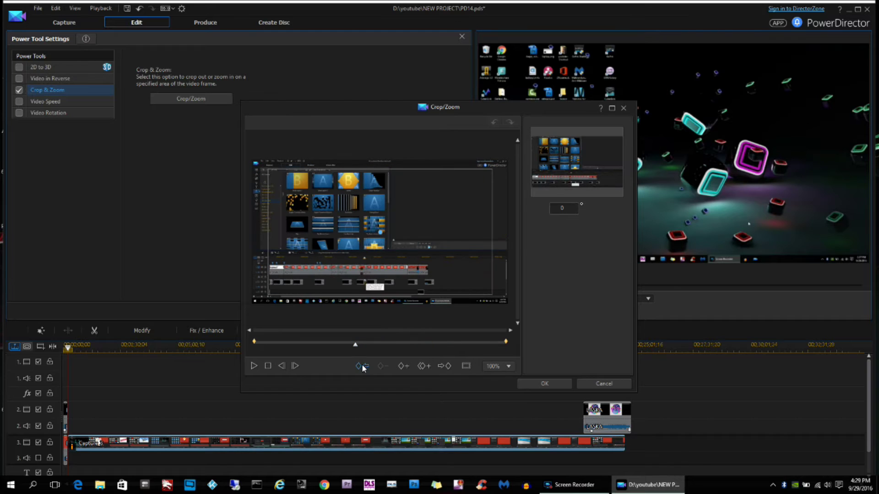
left_click(253, 366)
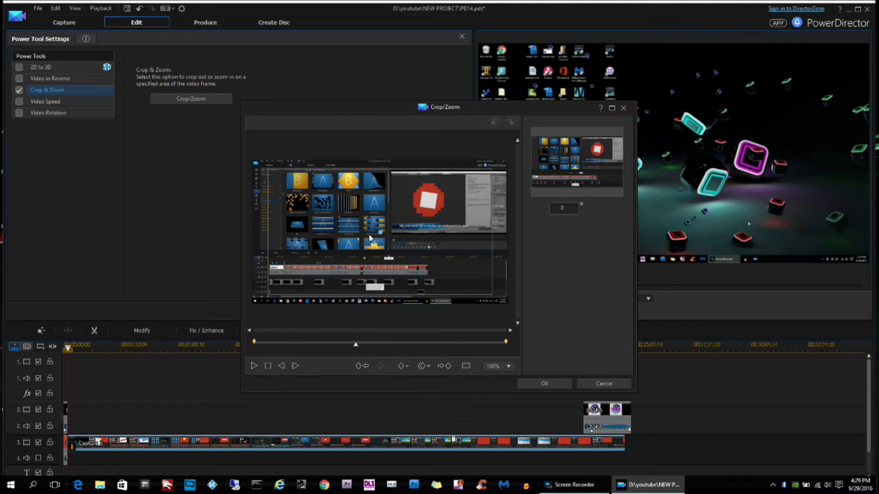
left_click(595, 384)
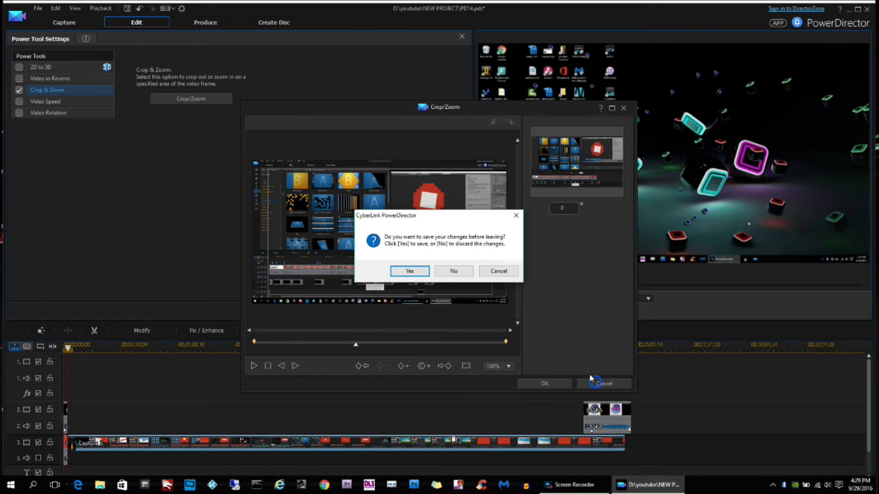
left_click(455, 273)
left_click(19, 90)
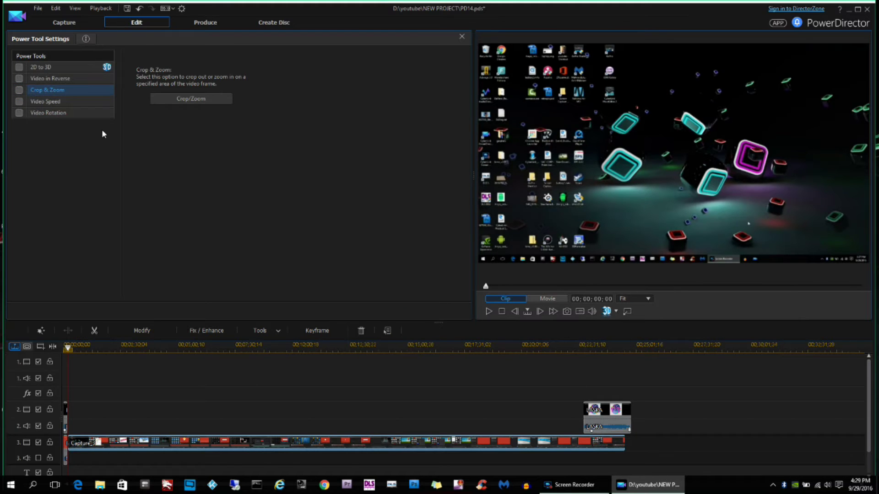
Set the speed multiplier of the entire Capture_3 clip to 8 in Video Speed Designer, preview it and close Power Tools.
left_click(54, 102)
left_click(181, 98)
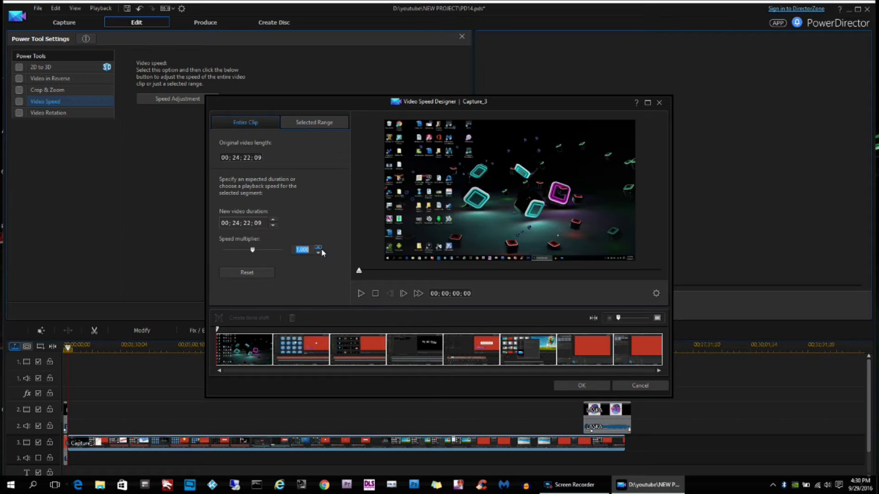
type("8")
left_click(361, 294)
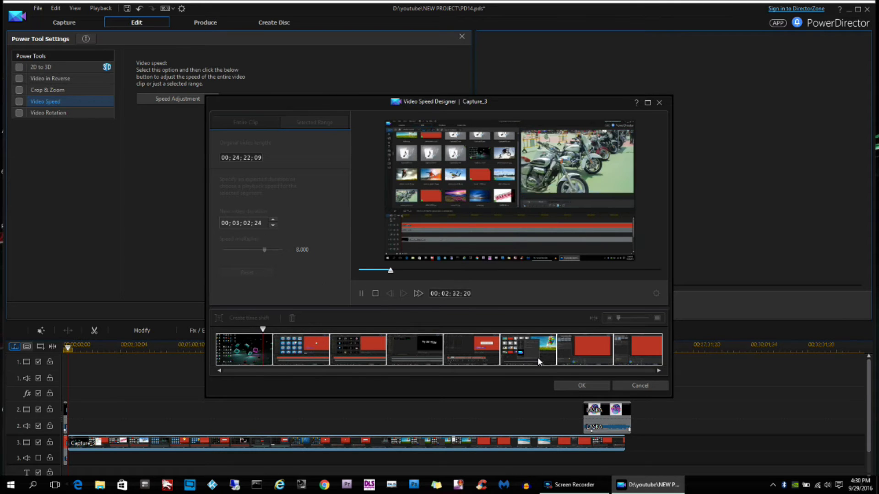
left_click(586, 386)
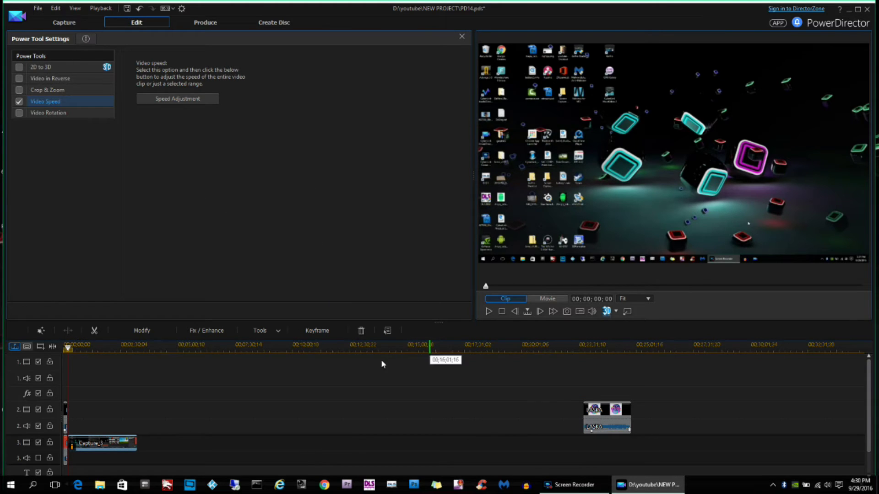
left_click(461, 37)
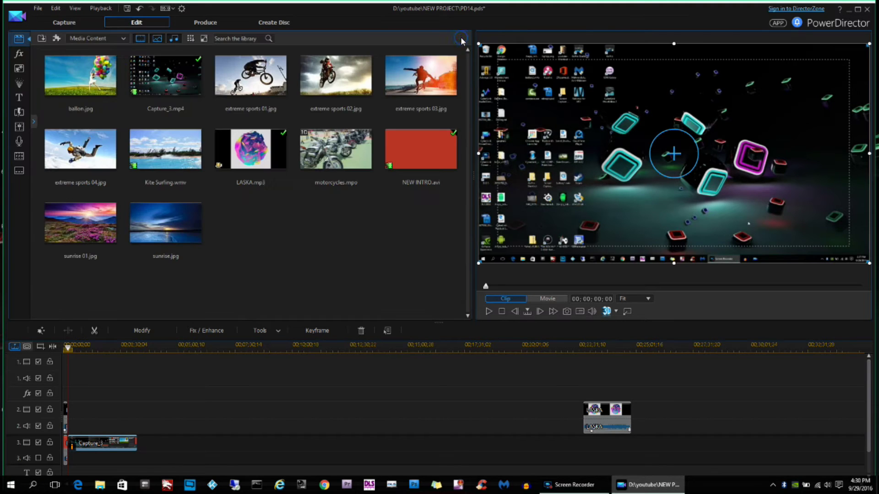
Maximize the editor window, show more of the timeline and preview the movie from its start and within the Capture_3 clip.
left_click(858, 10)
left_click(7, 470)
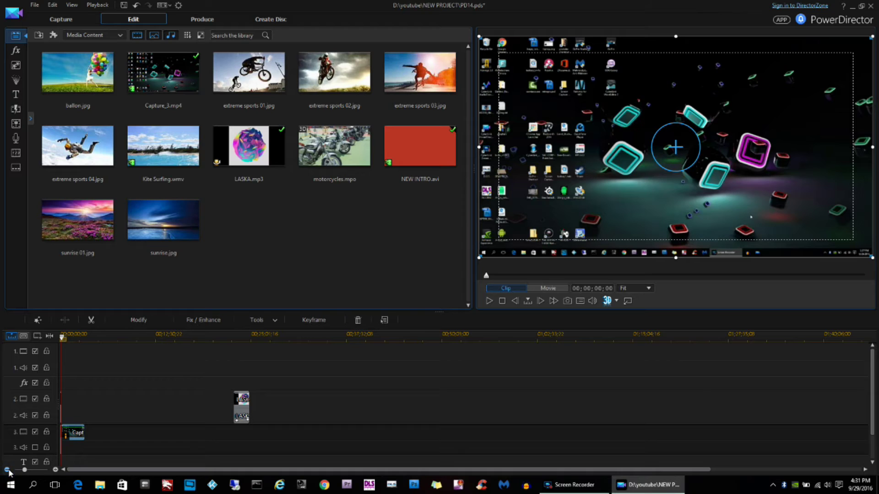
left_click(68, 338)
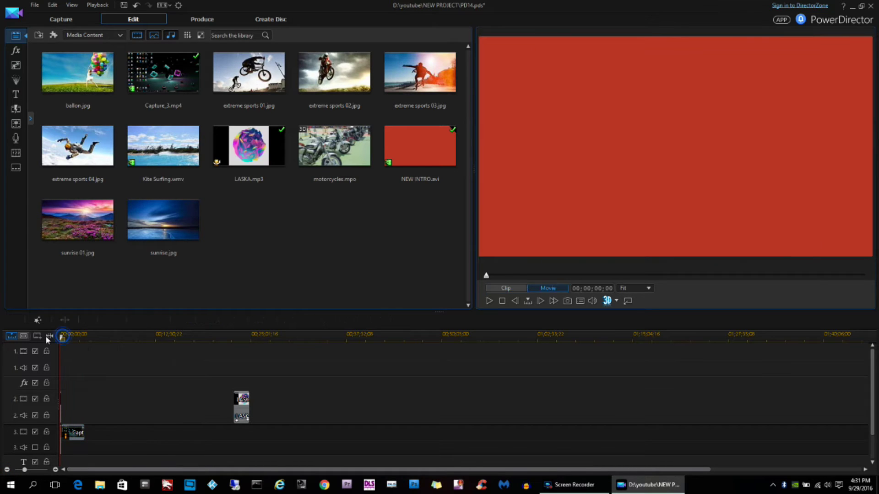
left_click(489, 301)
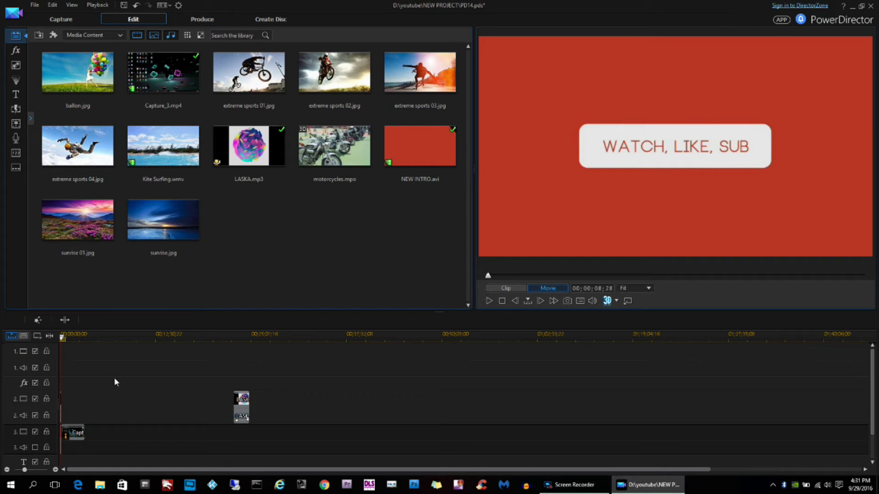
left_click(73, 337)
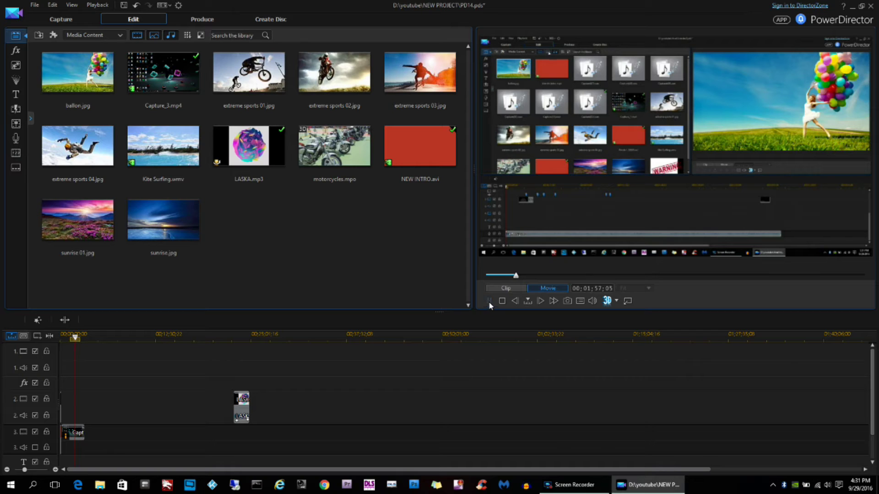
Reset the Capture_3 clip's speed in Video Speed Designer, set its multiplier to 4.000, preview it and apply the change.
left_click(73, 432)
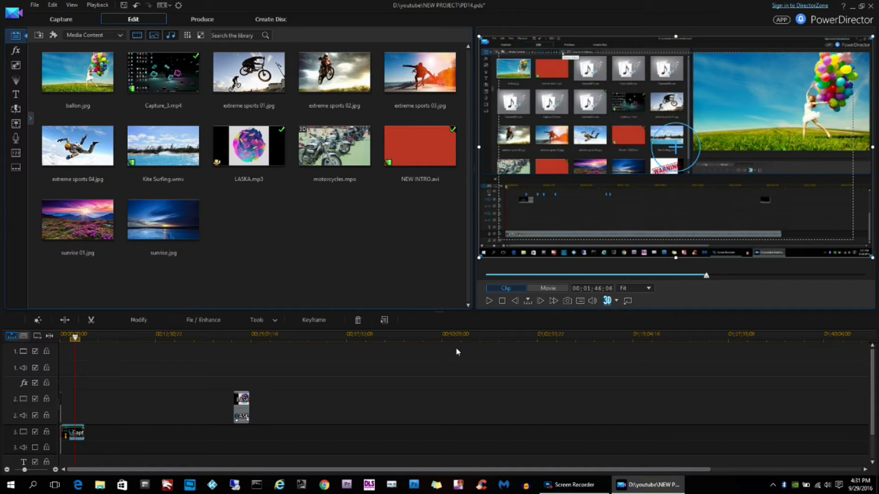
left_click(257, 319)
left_click(261, 333)
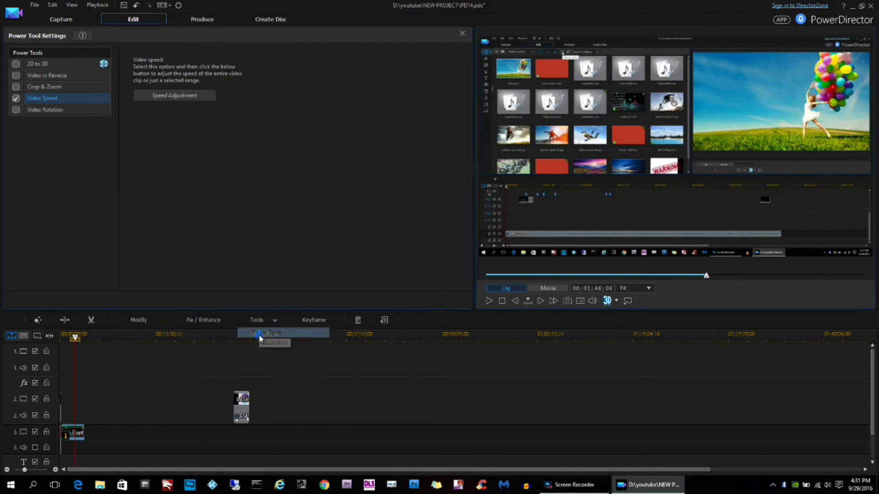
left_click(174, 95)
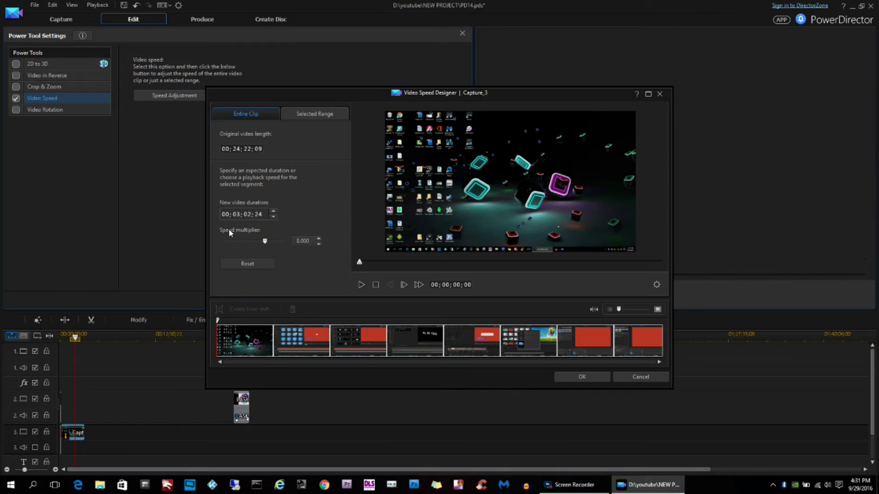
left_click(254, 264)
left_click(361, 285)
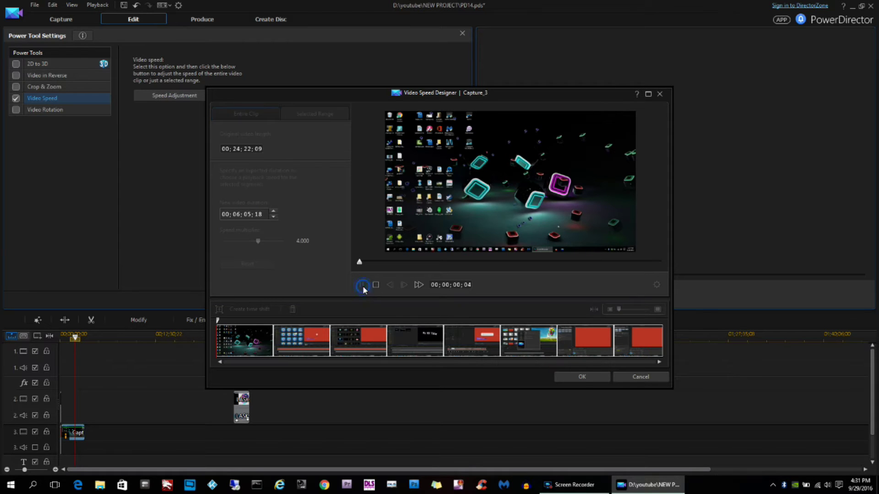
left_click(362, 284)
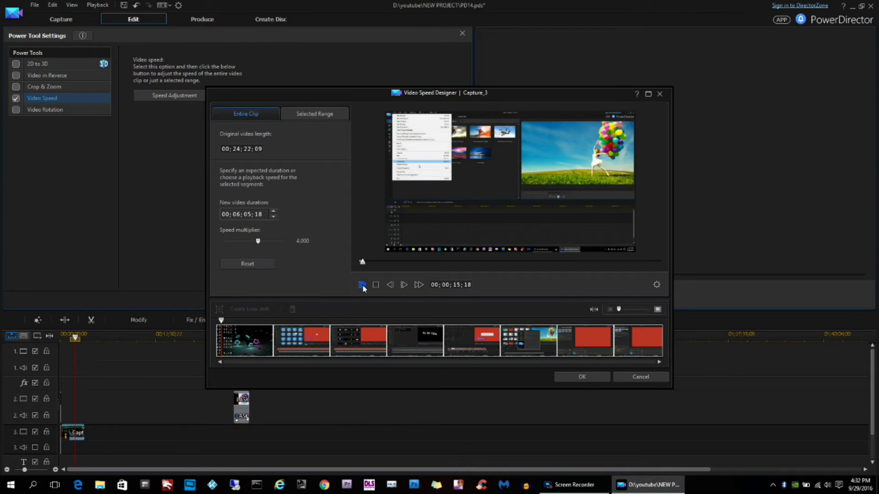
left_click(592, 378)
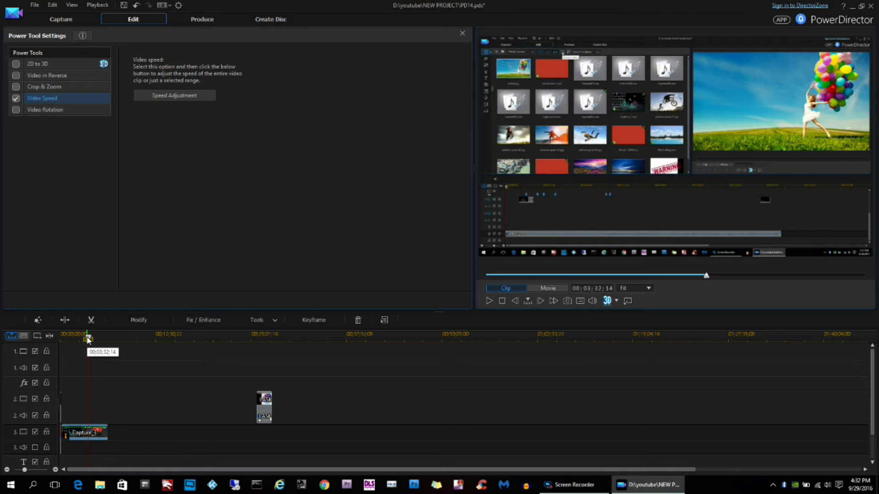
Play back the sped-up Capture_3 clip from the timeline, close the Power Tools settings and save the project.
left_click(489, 301)
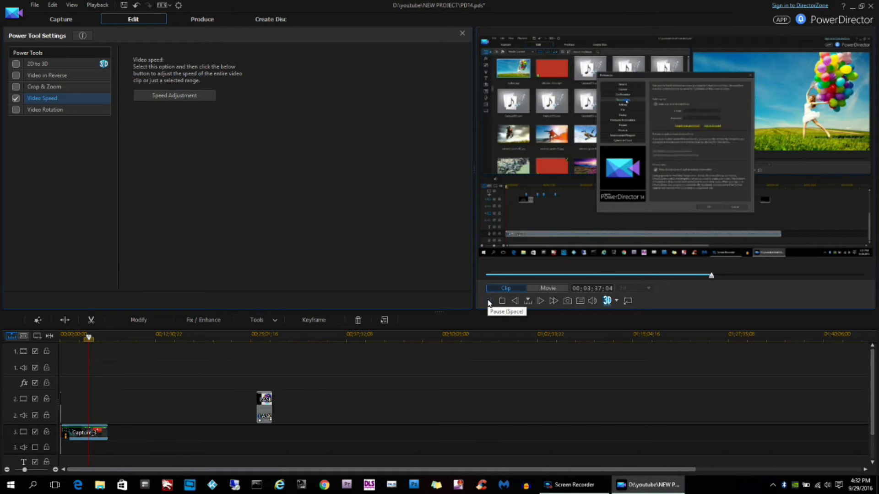
left_click(489, 300)
left_click(462, 33)
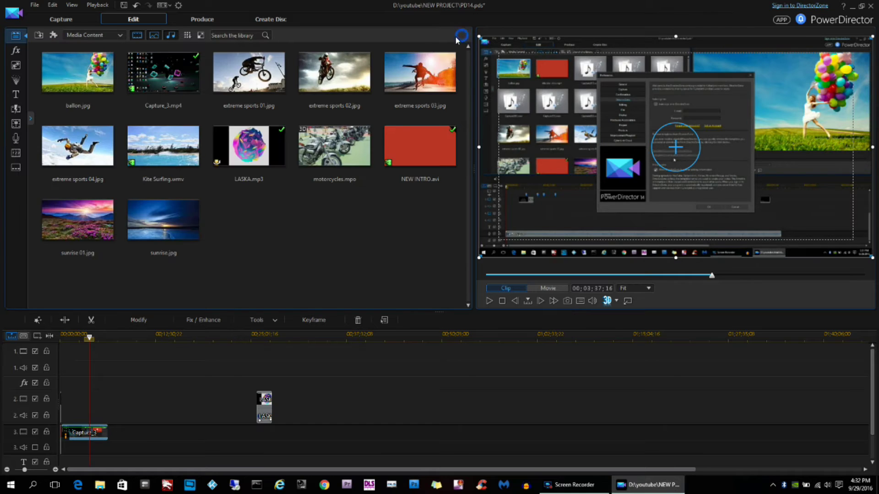
left_click(124, 5)
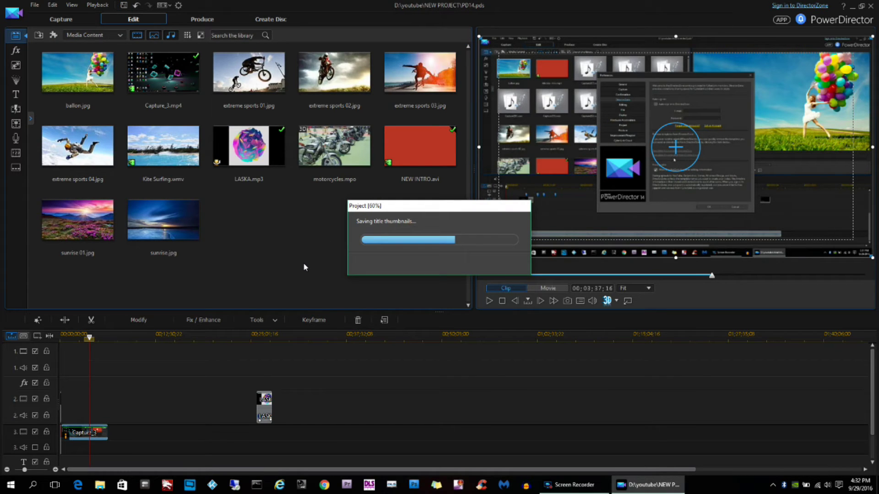
Place the Motion Tracker selection box around the flower preview in Capture_3, accept it and play the movie briefly.
left_click(260, 320)
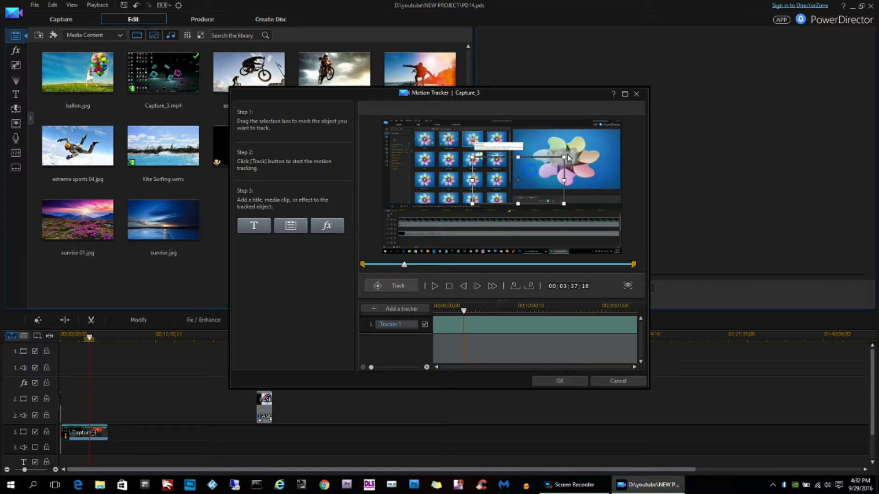
left_click_drag(531, 170, 610, 137)
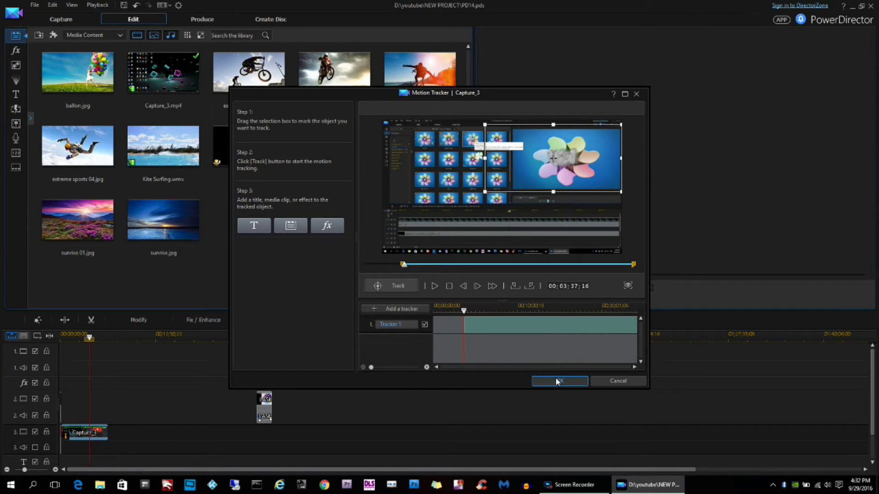
left_click(560, 380)
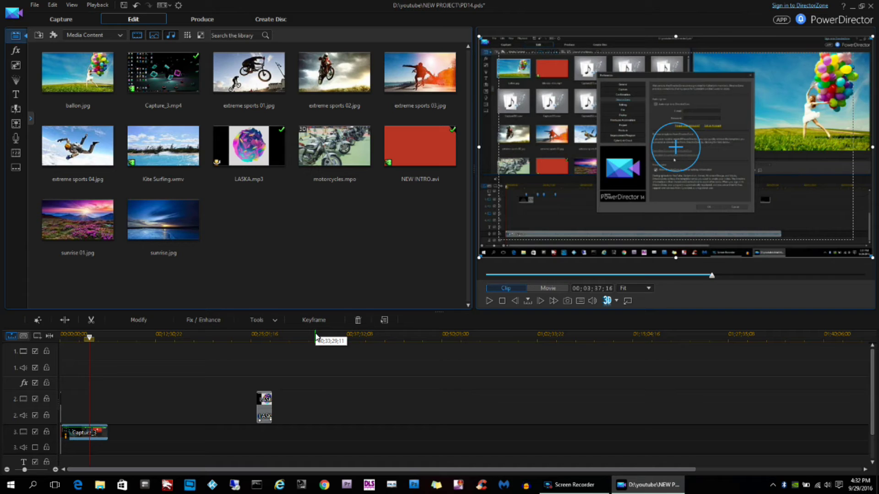
left_click(489, 300)
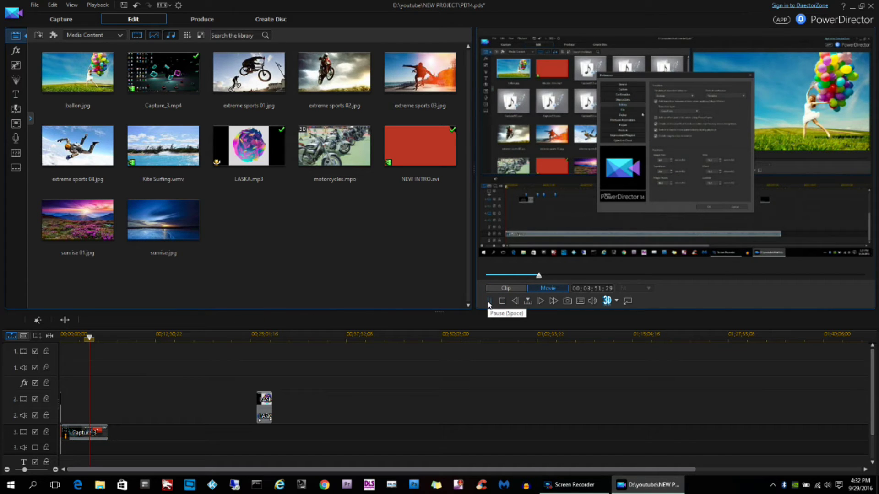
left_click(488, 302)
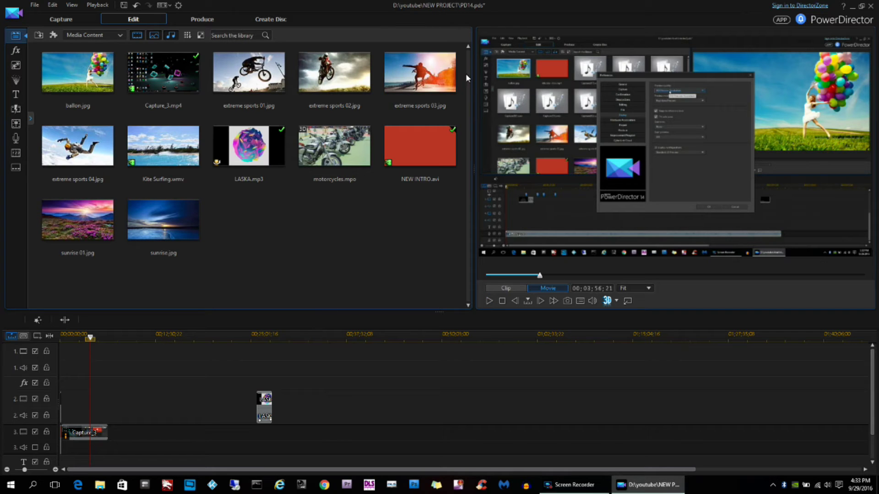
Look through the Fix / Enhance and Clip Attributes keyframe settings of the Capture_3 clip.
left_click(85, 433)
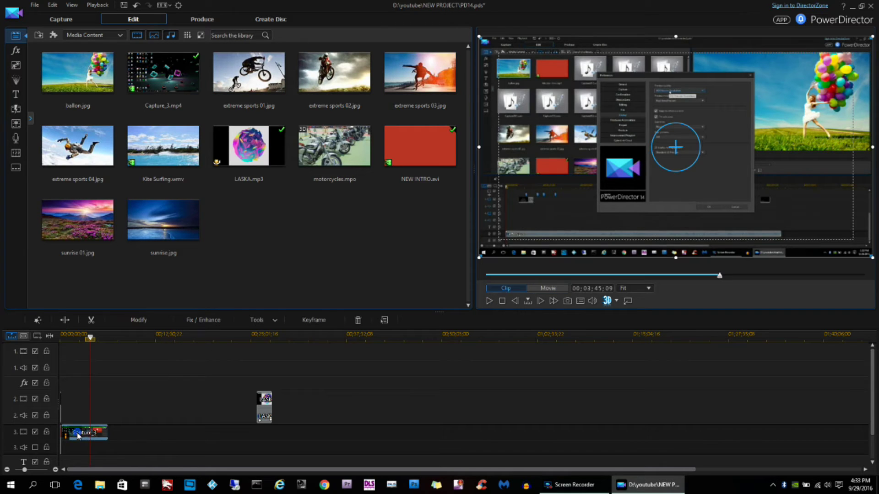
left_click(314, 320)
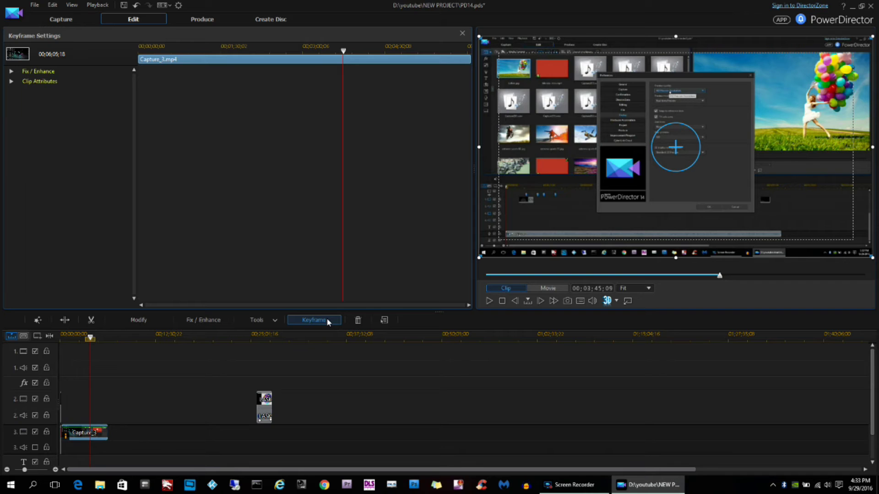
left_click(11, 72)
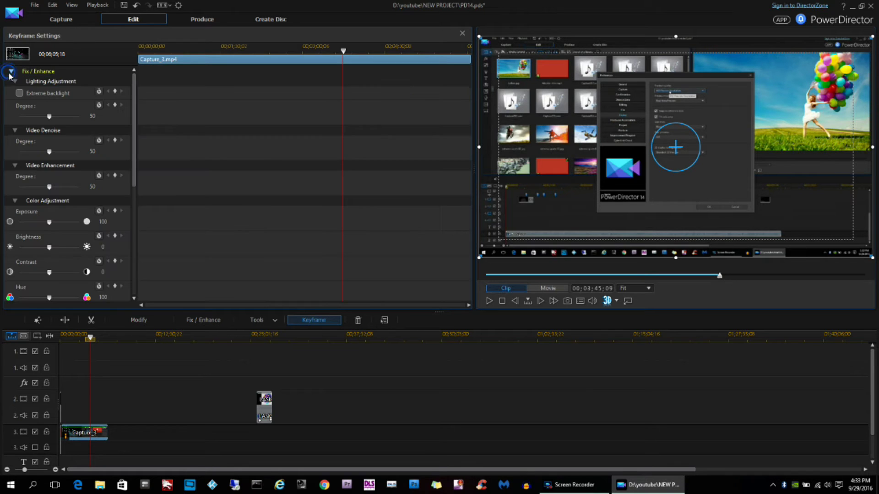
scroll(178, 146, "down", 5)
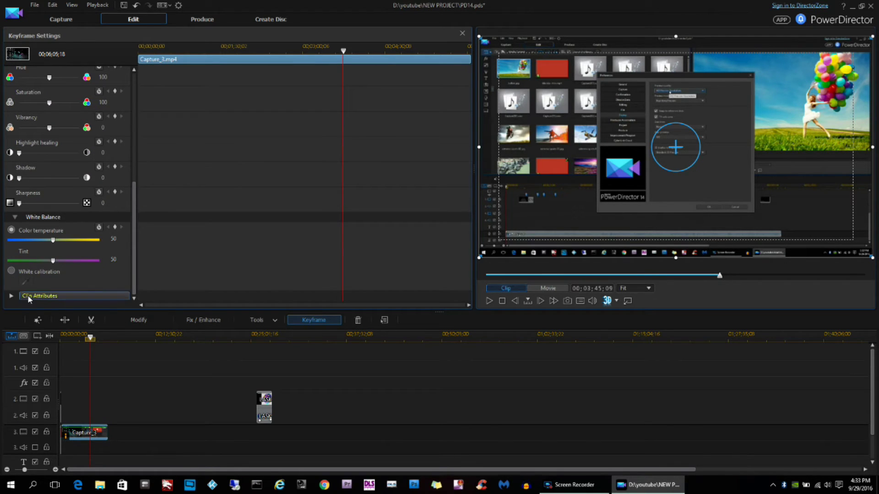
left_click(12, 296)
scroll(129, 227, "down", 3)
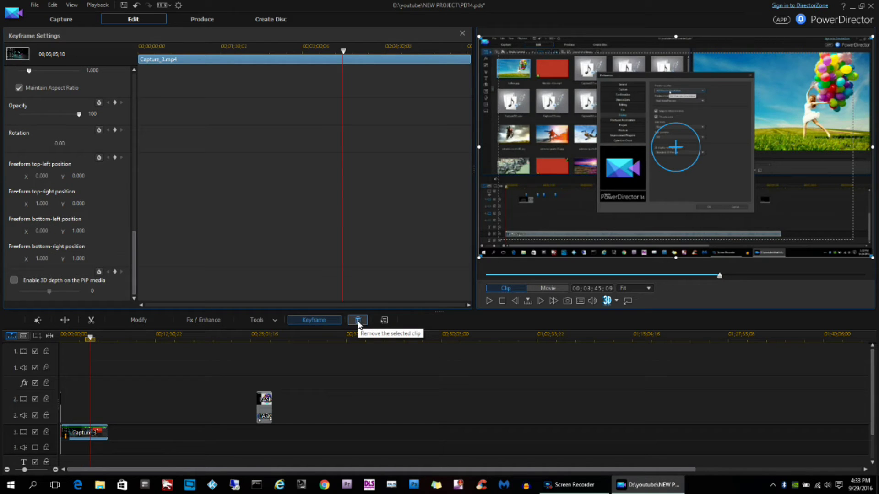
Look through the additional editing commands available for the selected Capture_3 clip.
left_click(384, 320)
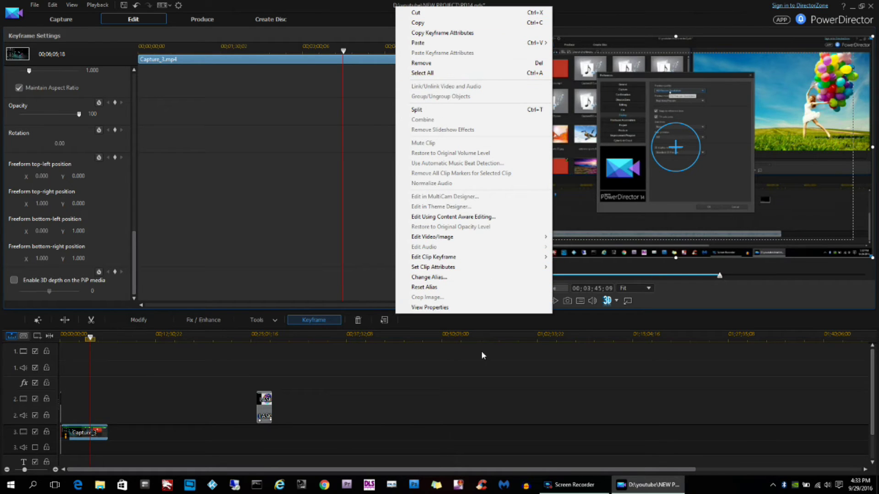
left_click(451, 324)
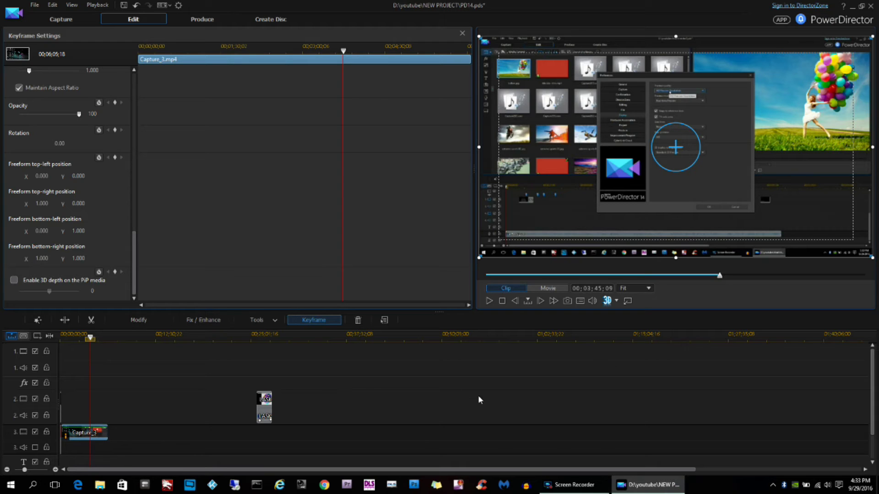
Undo the last change and exit the program, saving the changes to the project.
left_click(136, 6)
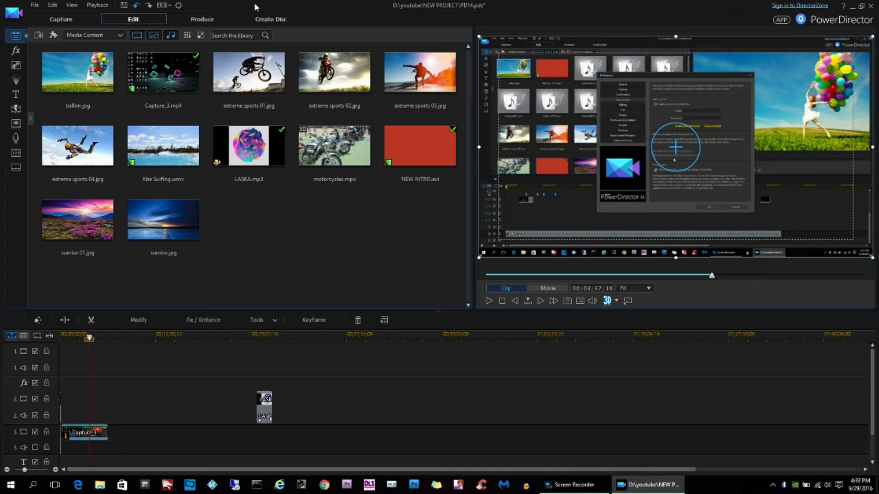
left_click(872, 6)
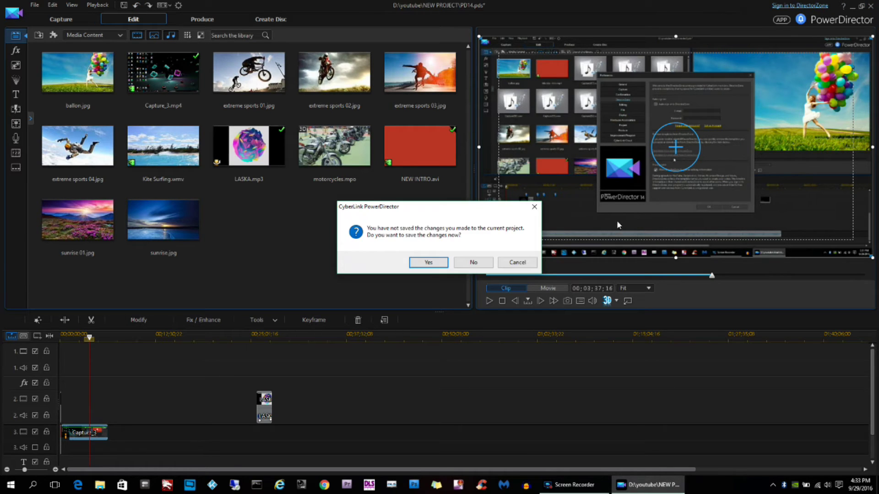
left_click(429, 260)
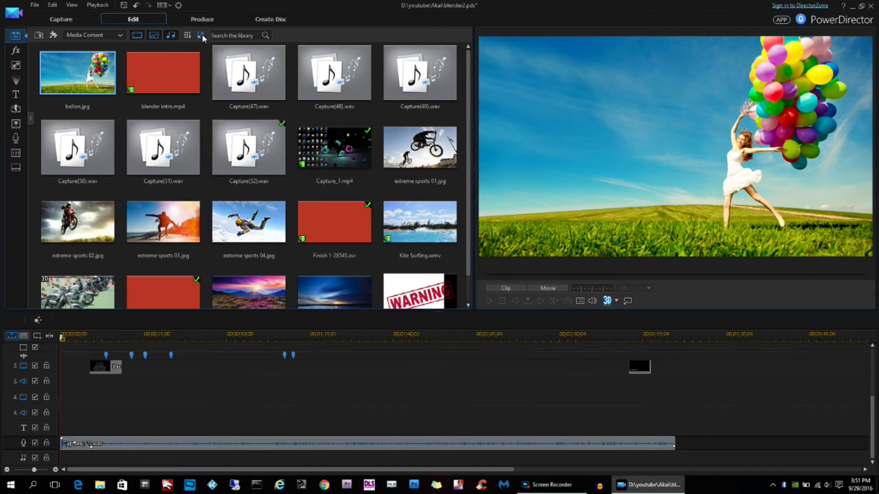
Look through the Confirmation, DirectorZone, Editing, File, Display, Hardware Acceleration and Project preferences, including the transition type choices.
left_click(181, 7)
left_click(327, 132)
left_click(330, 144)
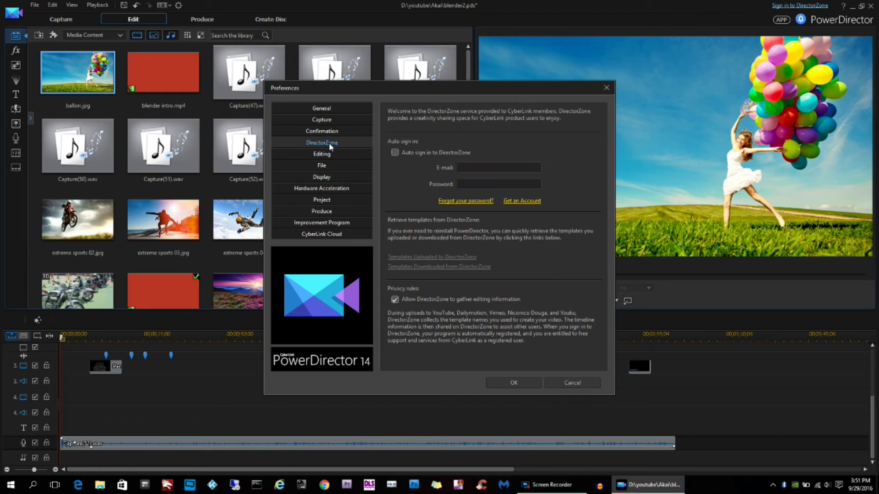
left_click(325, 156)
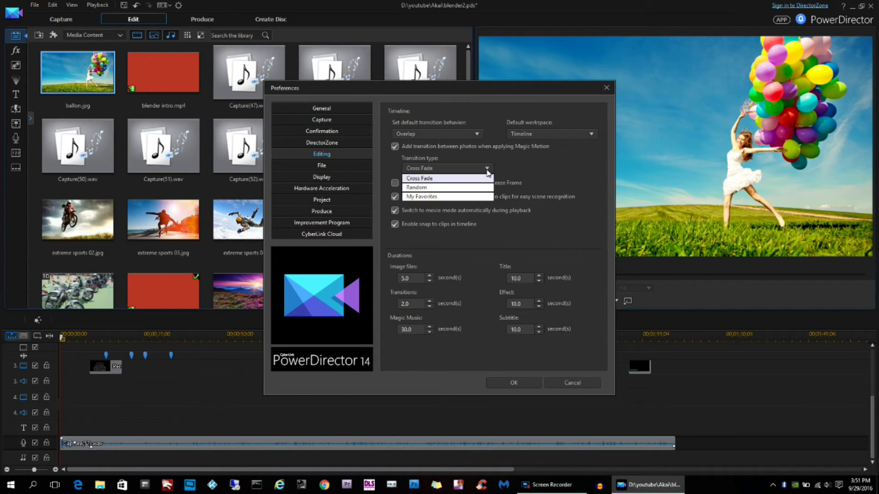
left_click(331, 164)
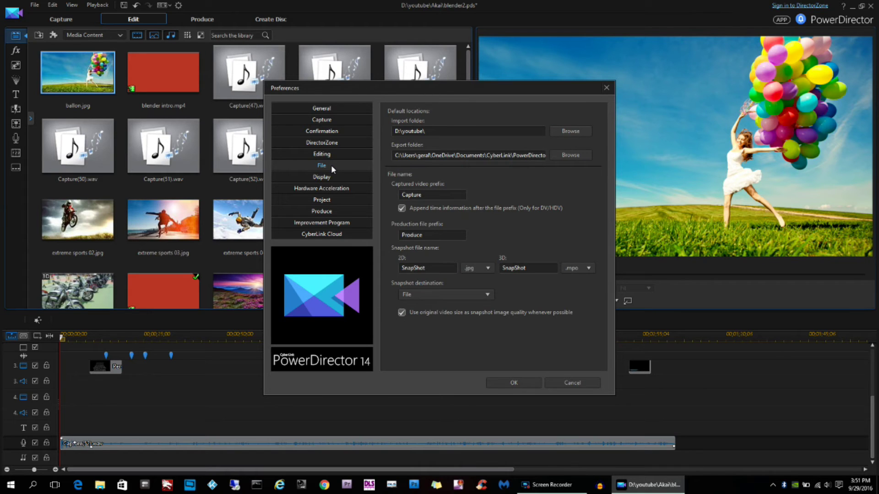
left_click(344, 177)
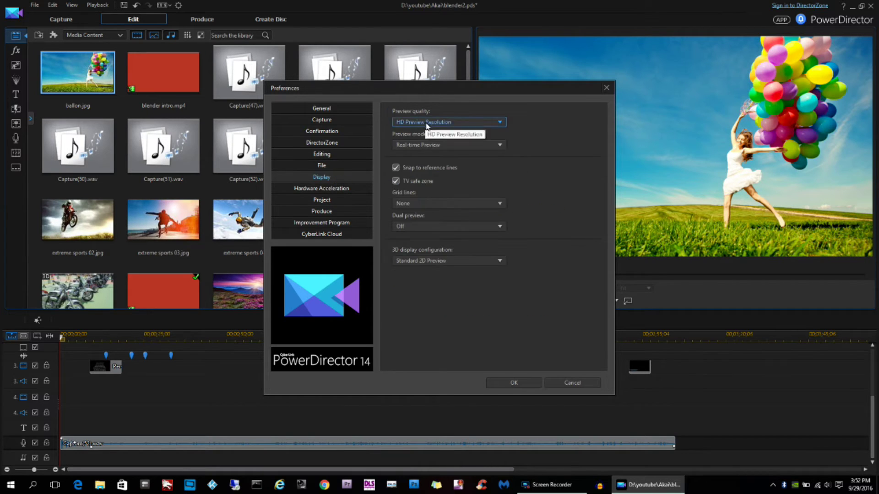
left_click(326, 188)
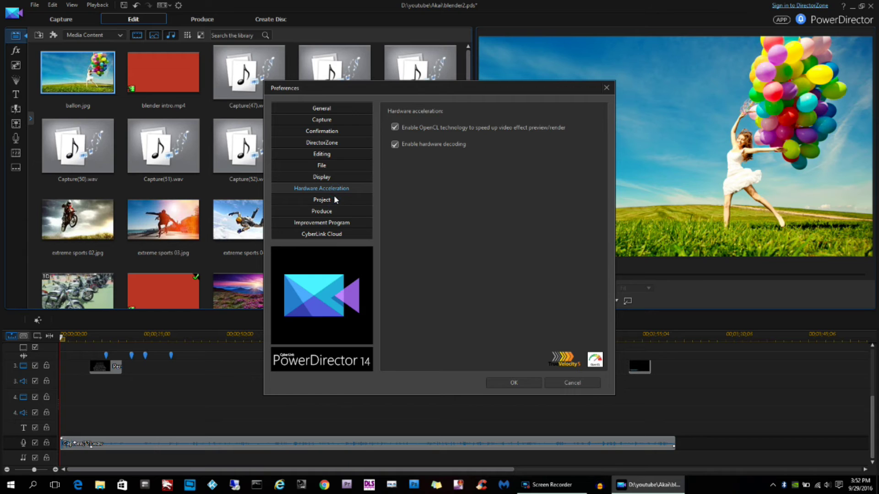
left_click(333, 200)
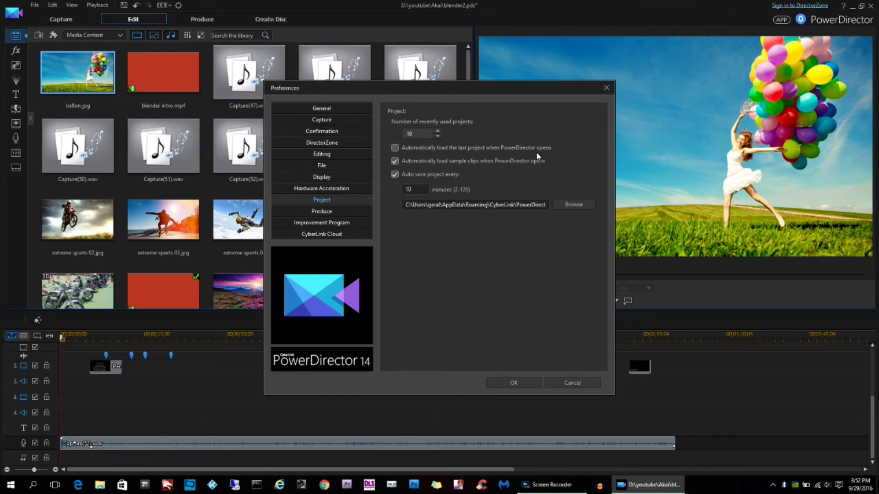
In the Produce preferences, enable reduction of video blocky artifacts and try allowing SVRT on single IDR H.264 video.
left_click(330, 211)
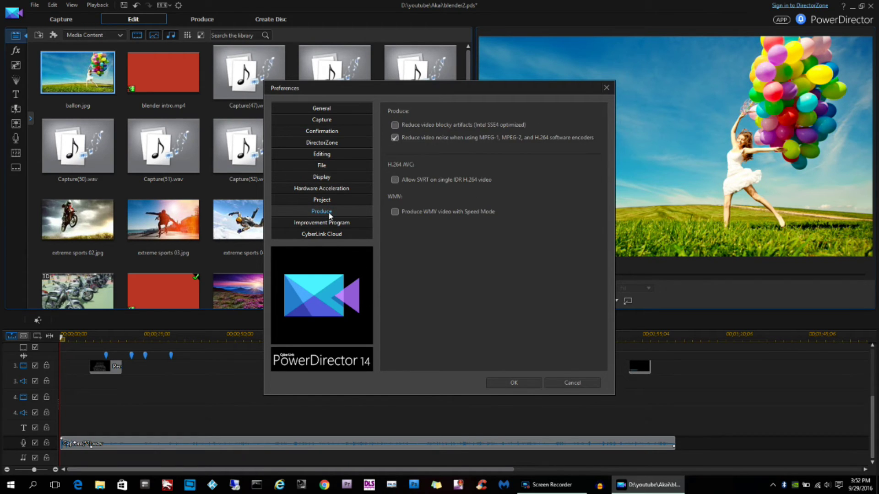
left_click(394, 125)
left_click(395, 179)
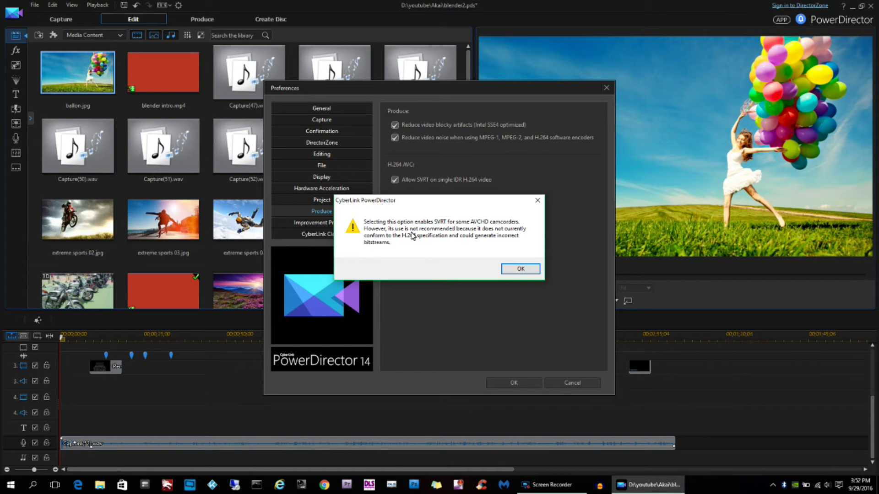
left_click(519, 270)
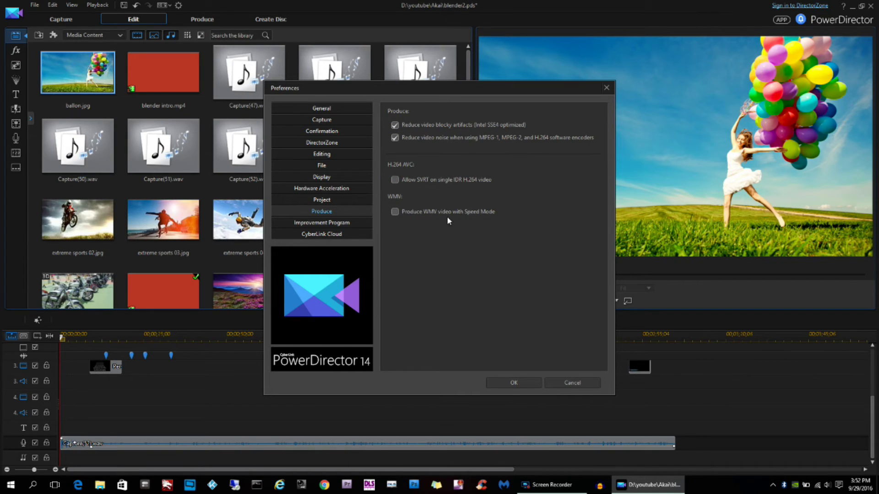
Review the Improvement Program, CyberLink Cloud and General preferences and accept the preferences.
left_click(320, 222)
left_click(328, 234)
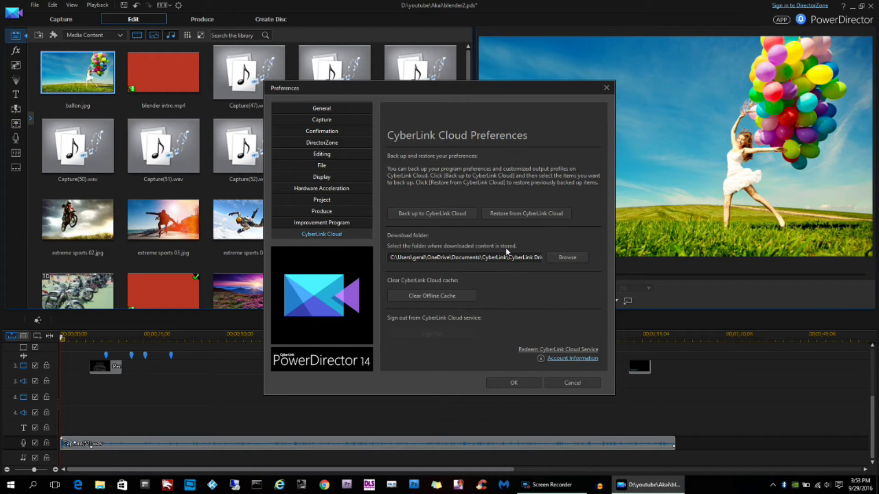
left_click(322, 109)
left_click(508, 383)
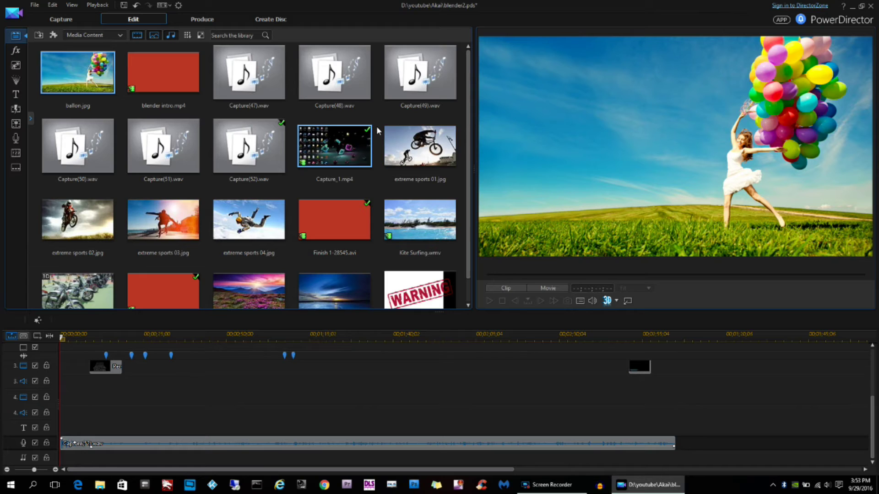
Look through the view, editing and file commands of the blender2 project, briefly reopening the preferences and cancelling them.
left_click(72, 5)
mouse_move(53, 5)
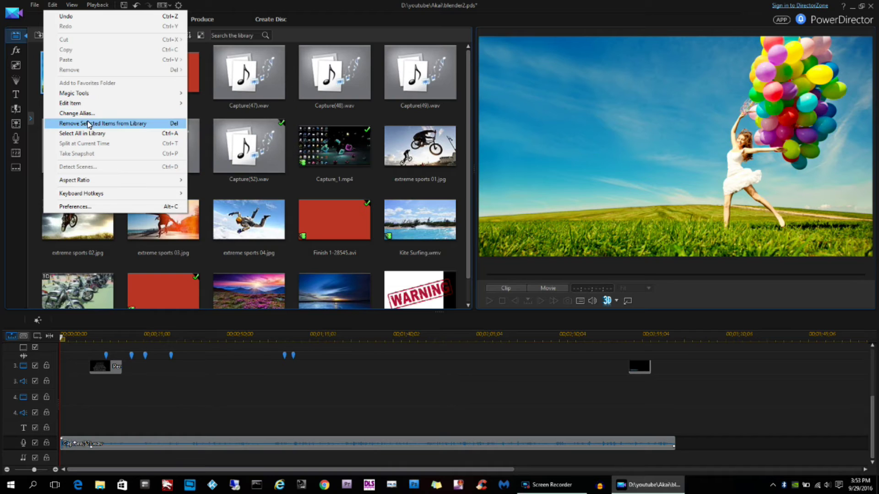
left_click(89, 207)
left_click(570, 382)
left_click(34, 5)
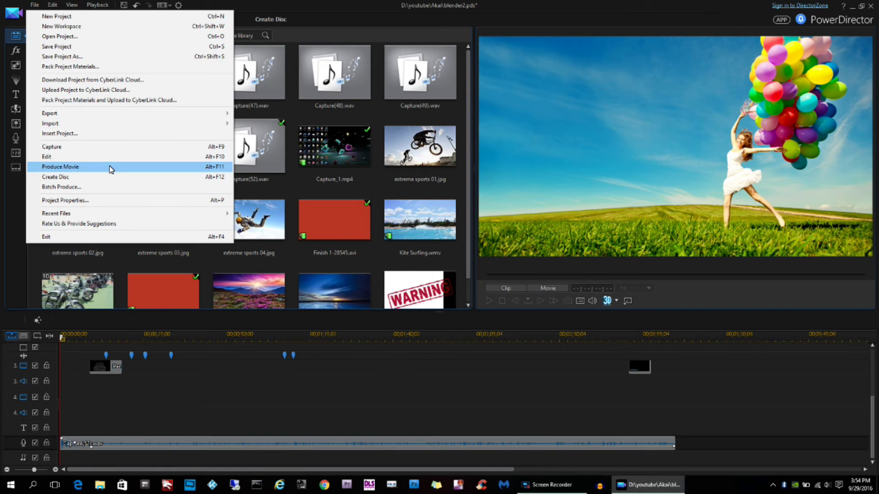
mouse_move(117, 218)
left_click(222, 9)
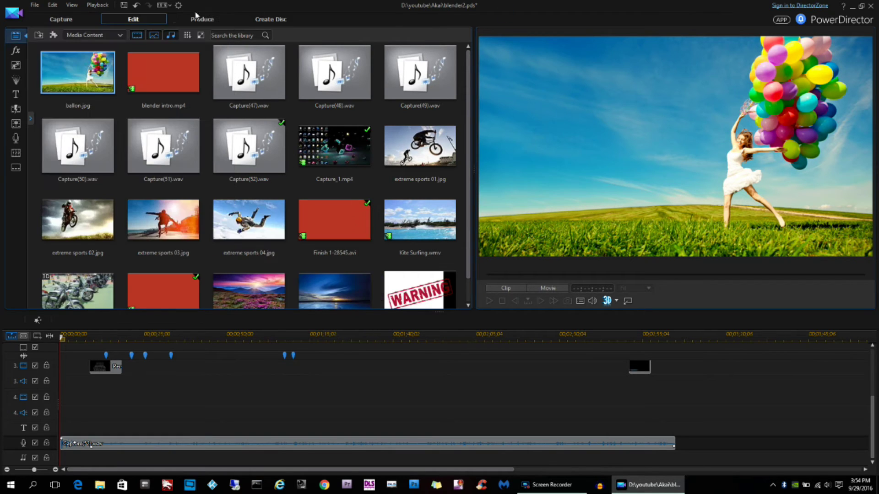
Produce the blender2 movie as a 2D H.264 AVC MP4 with the MPEG-4 1920 x 1080/30p (16 Mbps) profile and United States (NTSC) format.
left_click(204, 20)
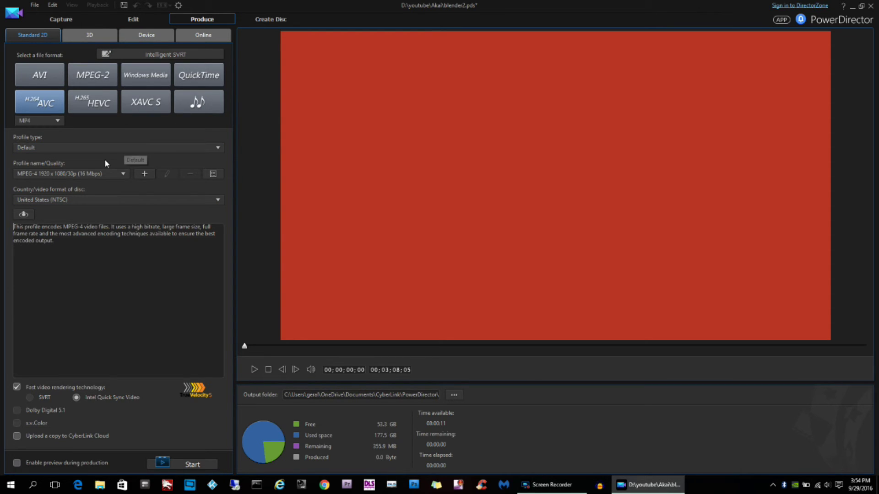
left_click(124, 174)
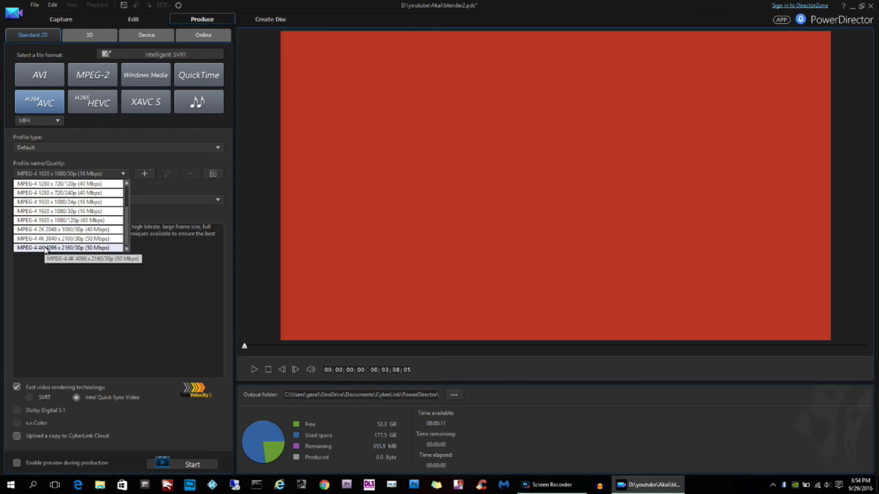
left_click(163, 234)
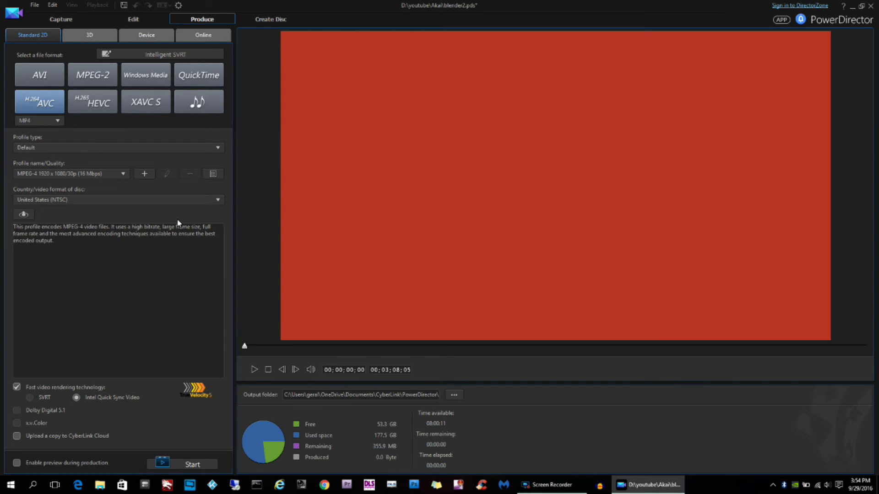
left_click(219, 200)
left_click(220, 201)
left_click(182, 464)
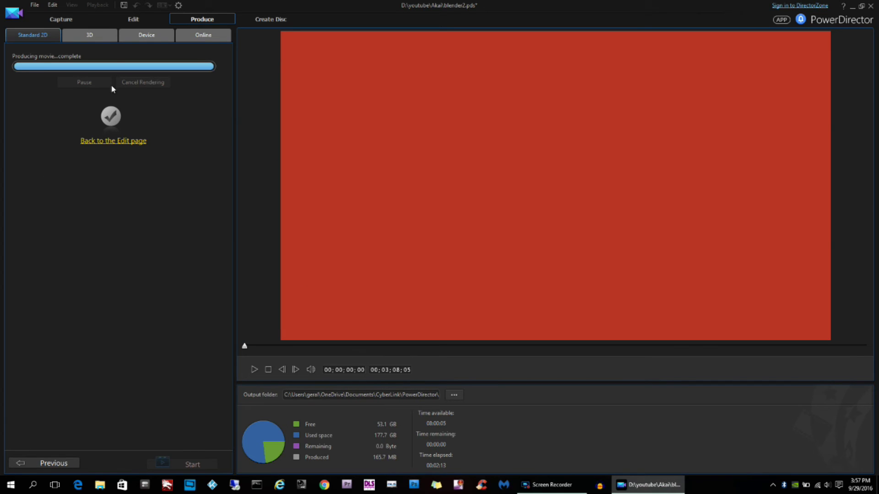
Look through the 3D and Device production options for the blender2 movie.
left_click(101, 36)
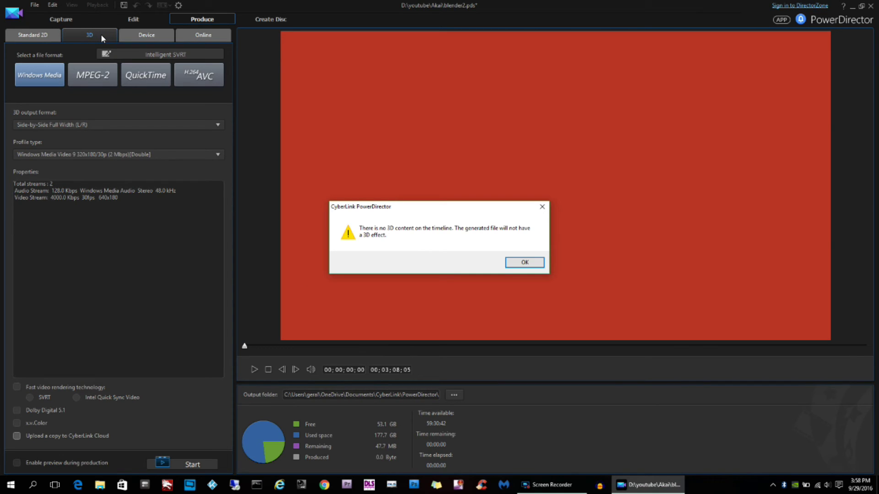
left_click(509, 263)
left_click(164, 37)
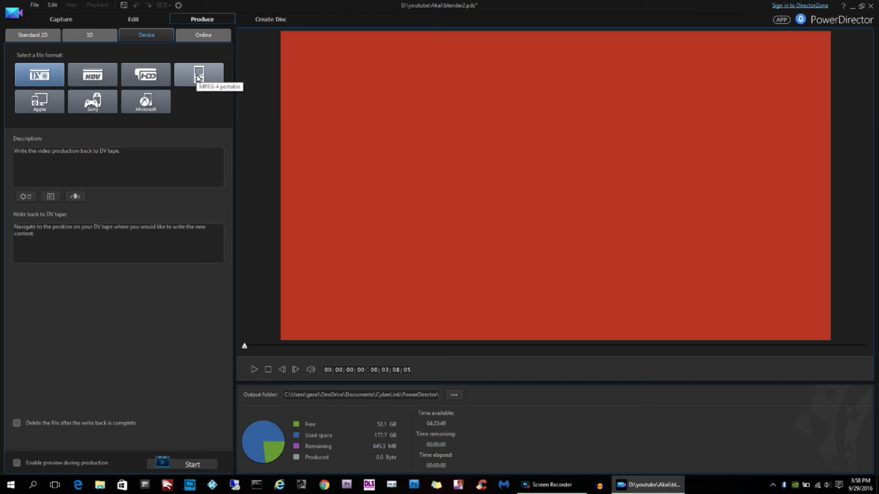
Set online production to YouTube with the FULL HD Quality 1920x1080 profile and check the output file location without changing it.
left_click(206, 36)
left_click(91, 68)
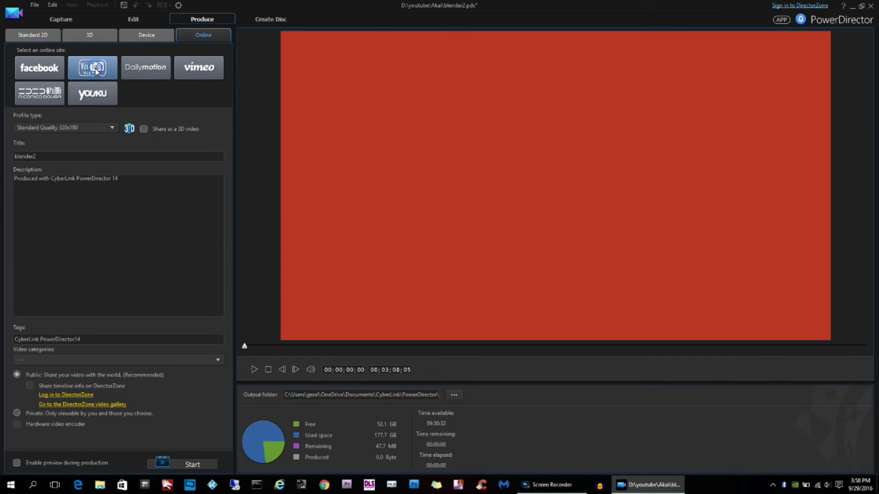
left_click(114, 128)
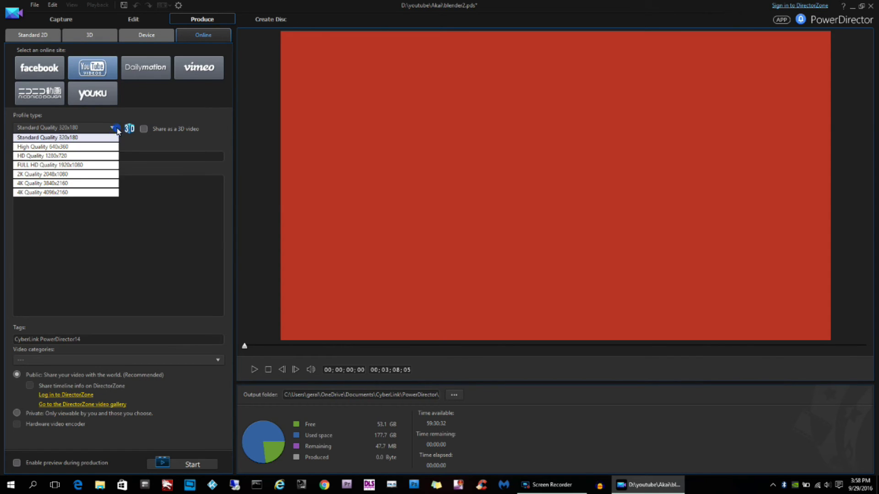
left_click(62, 165)
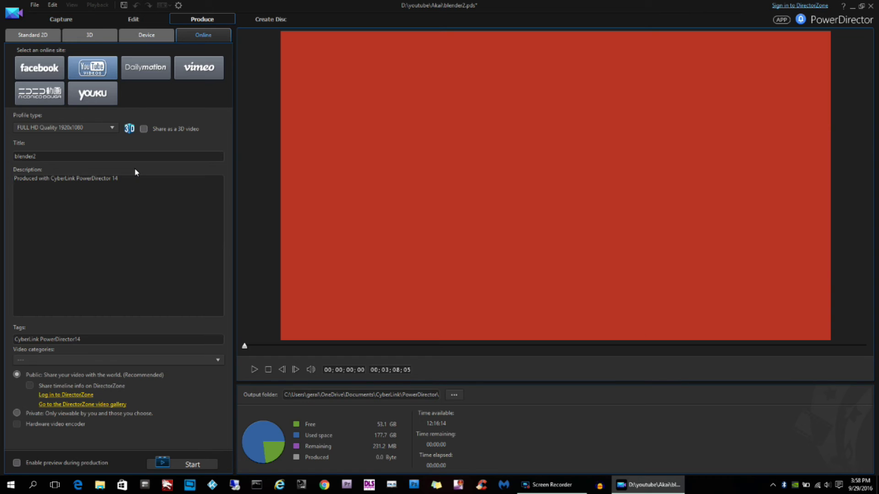
left_click(453, 397)
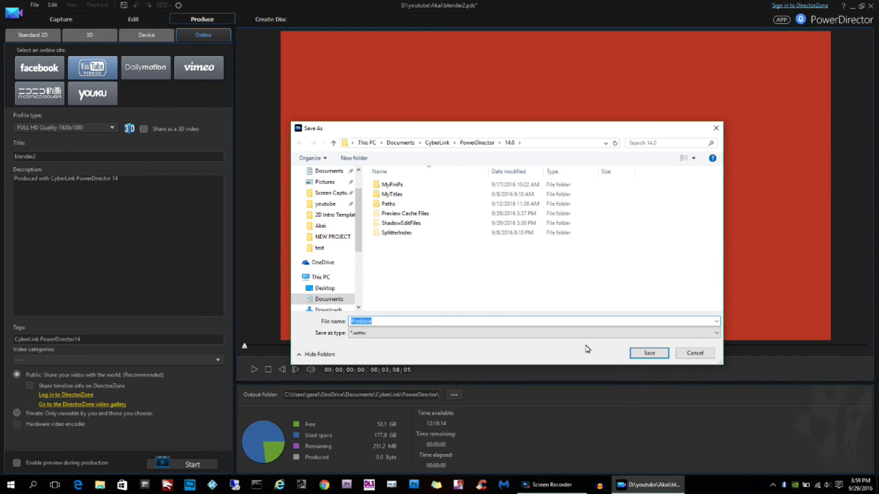
left_click(694, 353)
Exit the editor without saving the project changes and stop the screen recording.
left_click(870, 5)
left_click(472, 263)
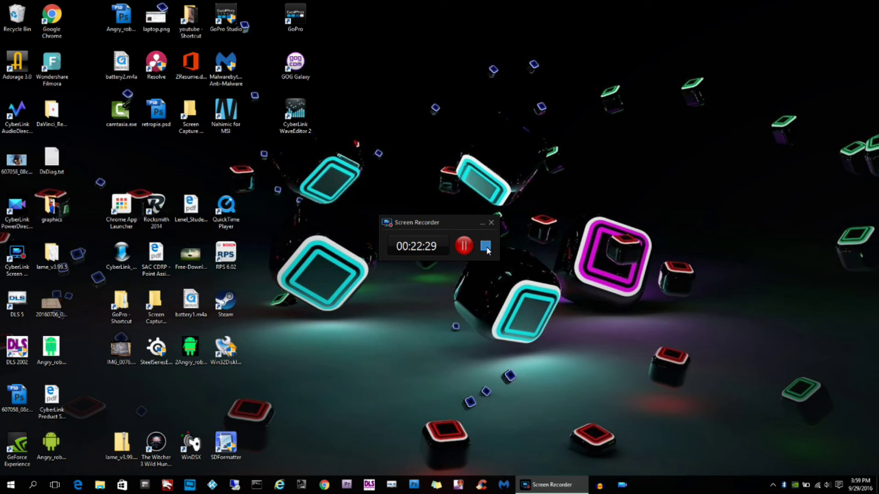
left_click(485, 246)
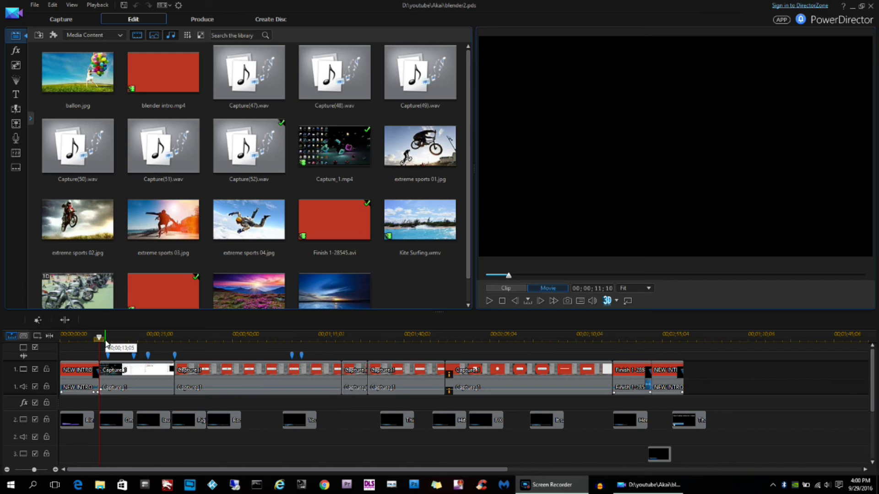
Play the blender2 movie from its start with the audio mixing room open to monitor the track levels.
left_click(870, 5)
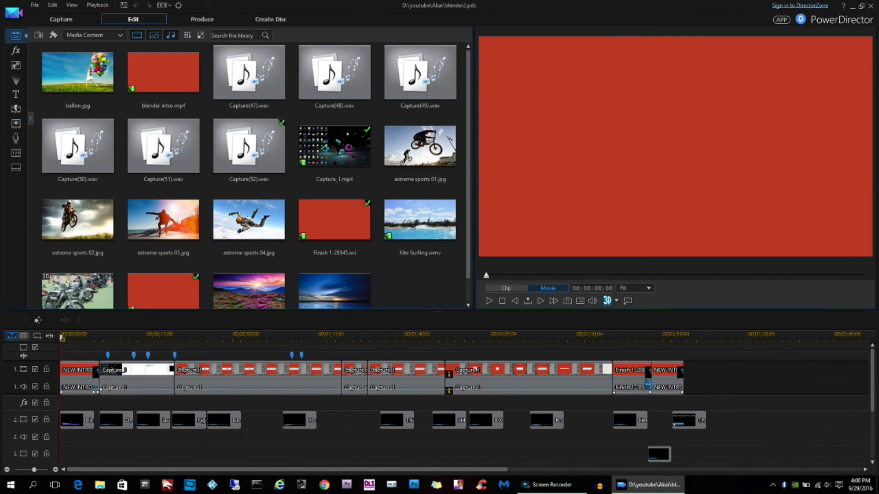
left_click(15, 124)
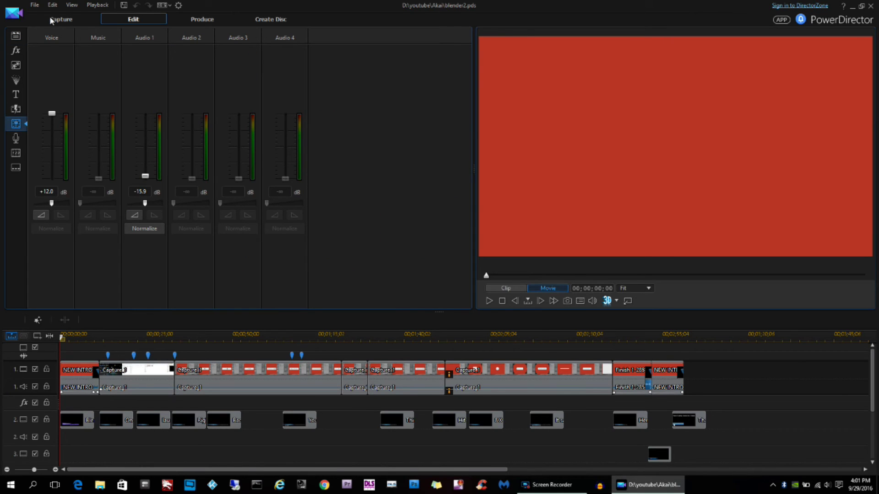
left_click(489, 301)
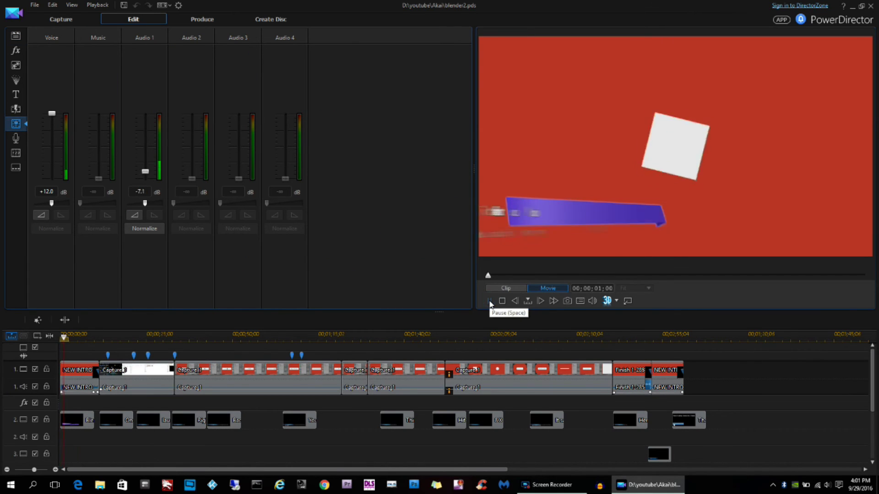